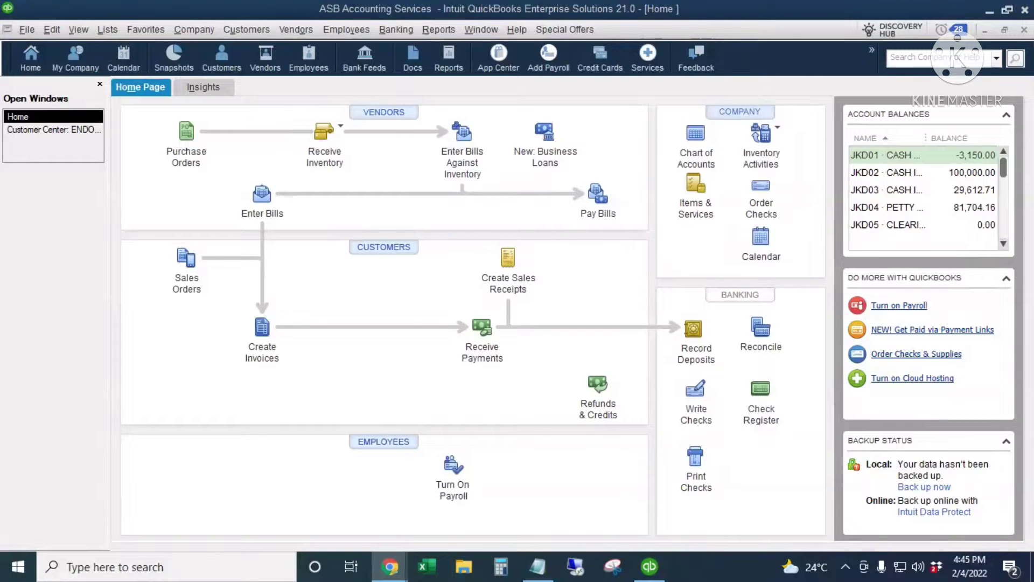
Start a new Service item named 'Advances from Customers' in the Item List.
click(703, 220)
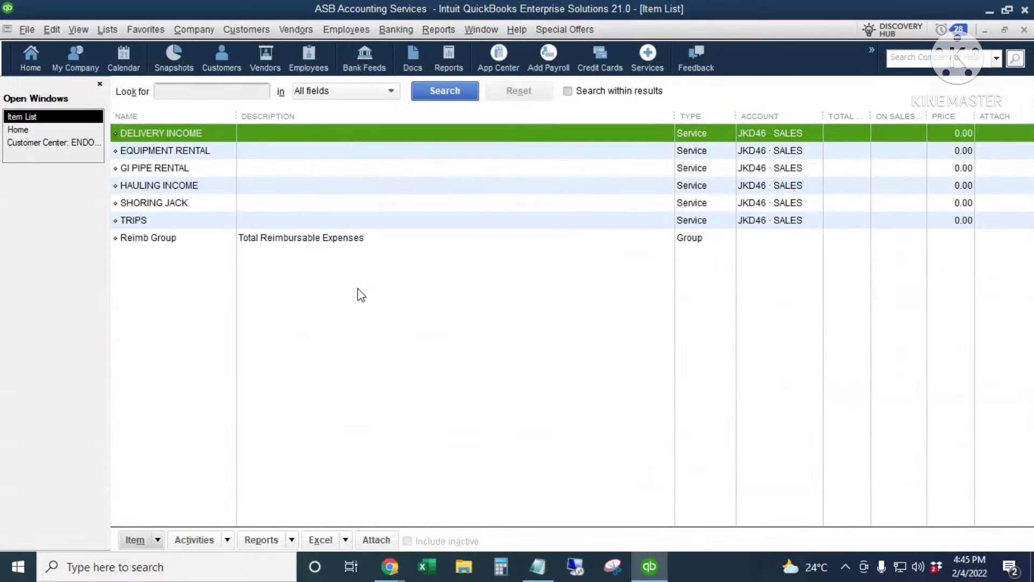
right_click(362, 293)
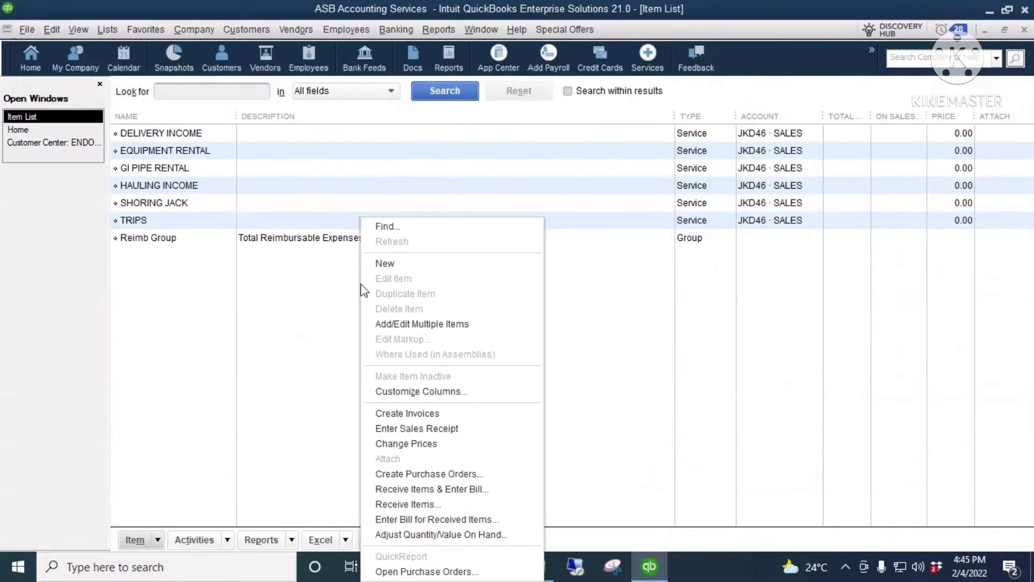
click(460, 265)
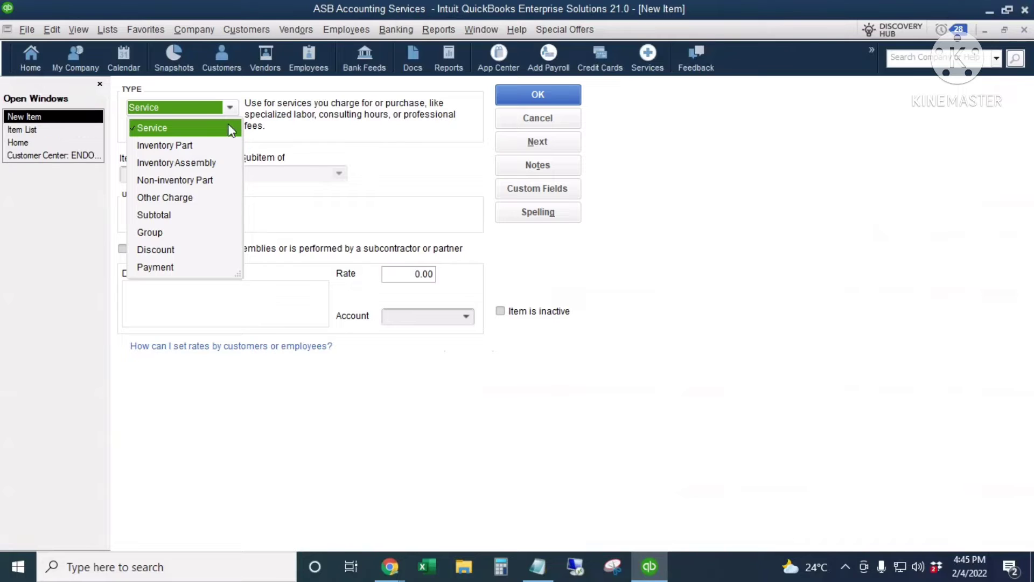
click(202, 132)
click(174, 173)
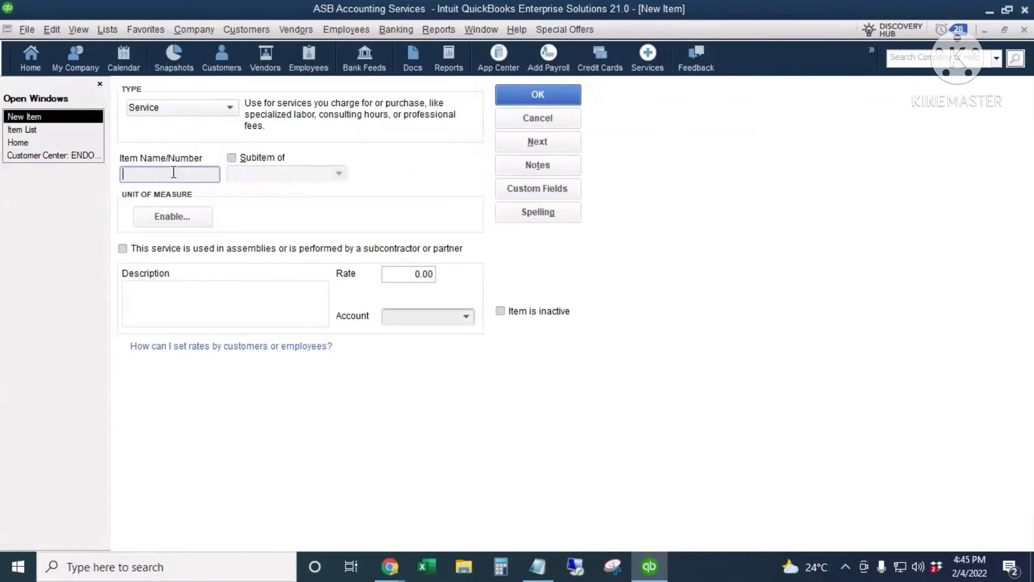
text(Ad)
text(vances from Customers)
Post the item to account JKD37 · ADVANCES FROM CUSTOMERS, save it, and return Home.
click(420, 317)
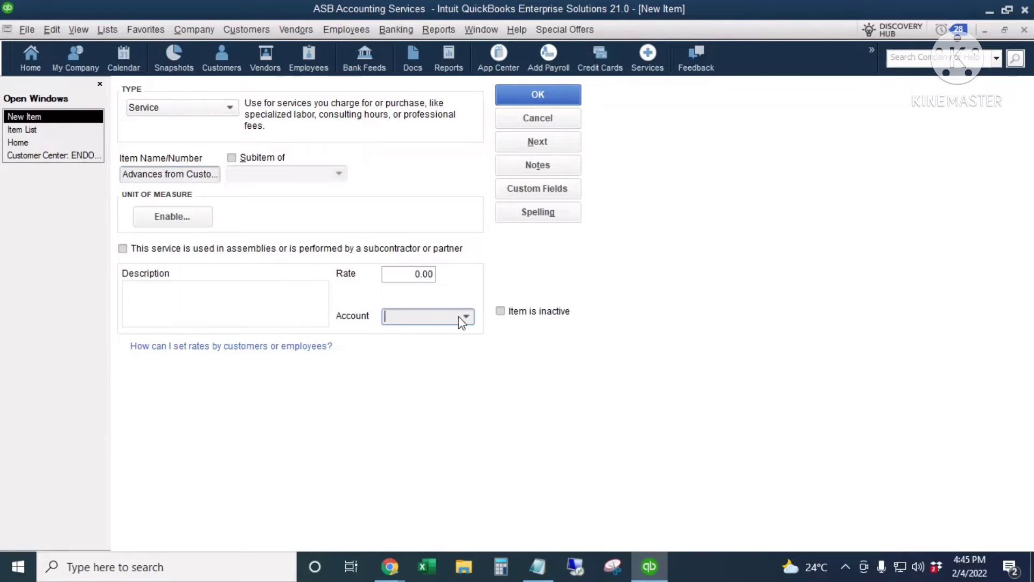
click(466, 317)
scroll(498, 391, down, 3)
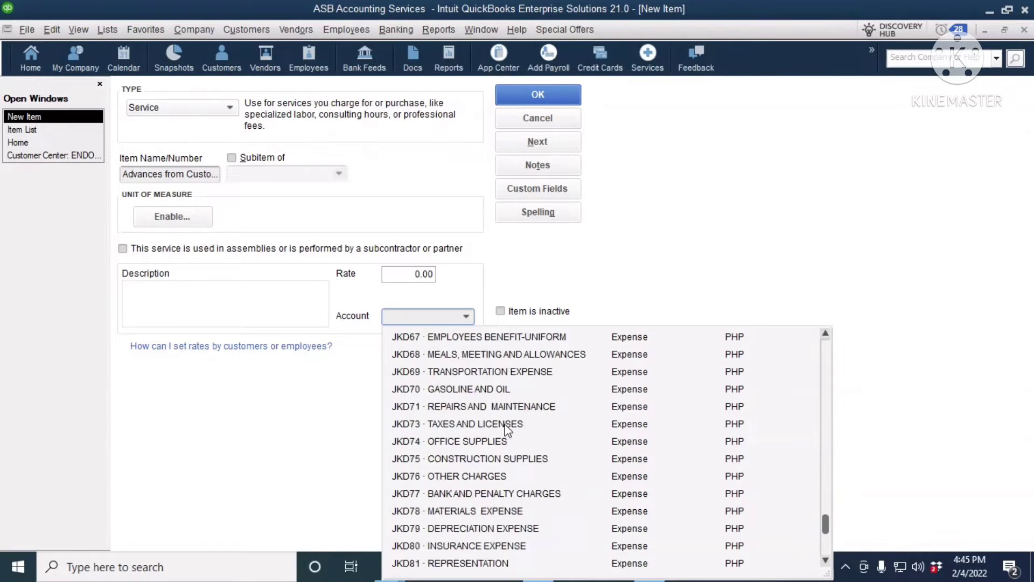
scroll(494, 457, up, 10)
click(505, 479)
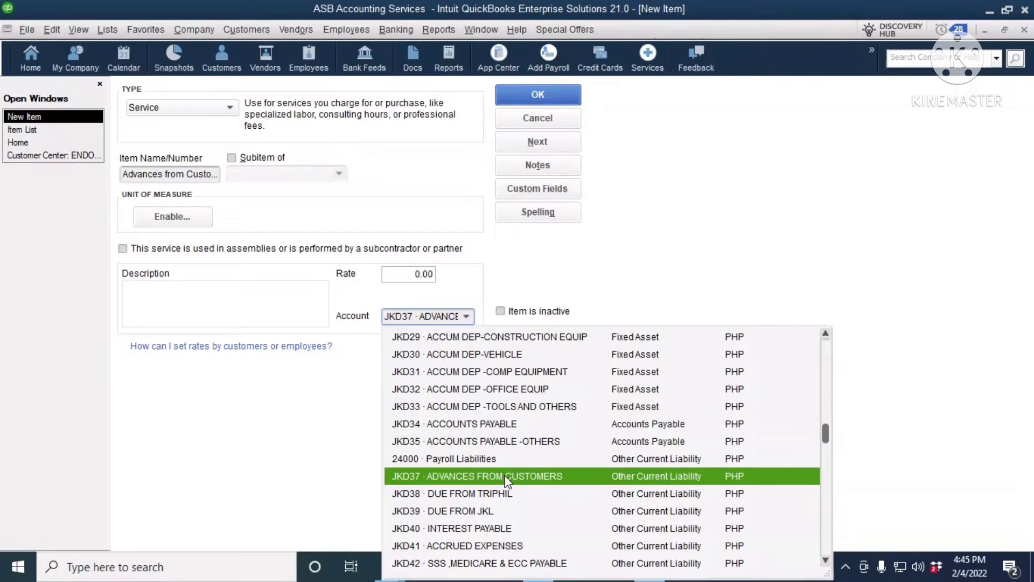
click(506, 477)
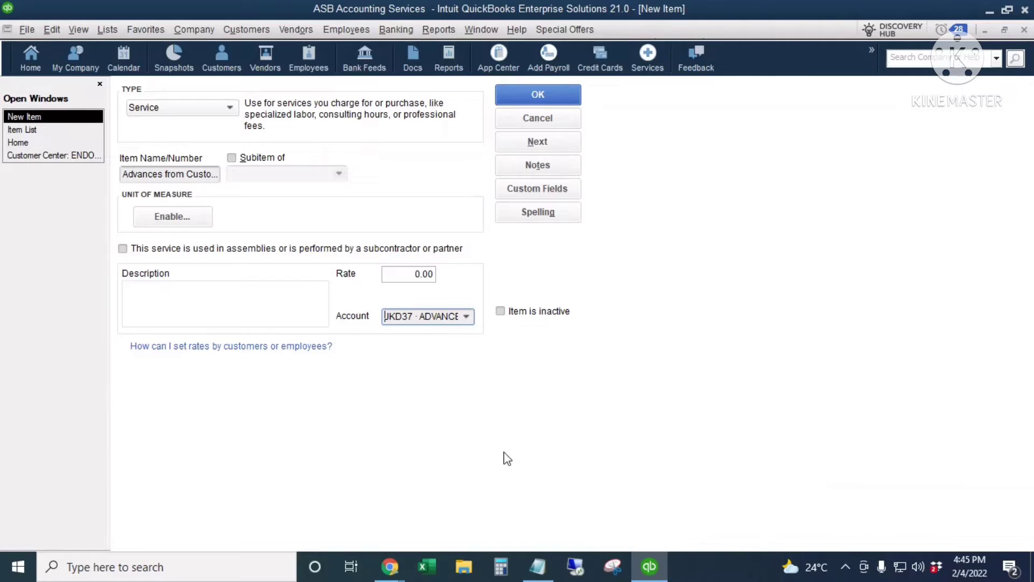
click(563, 94)
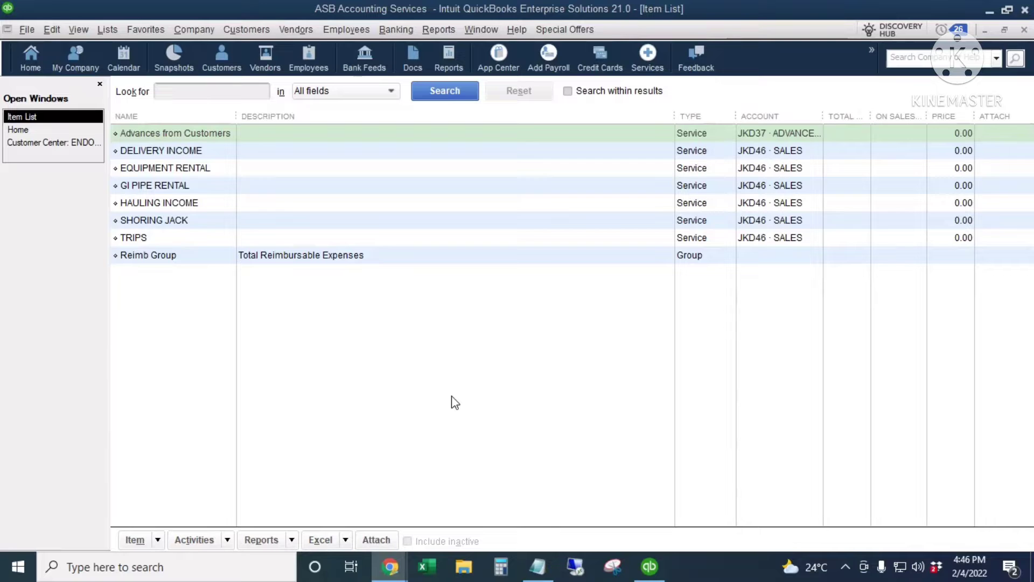
click(34, 132)
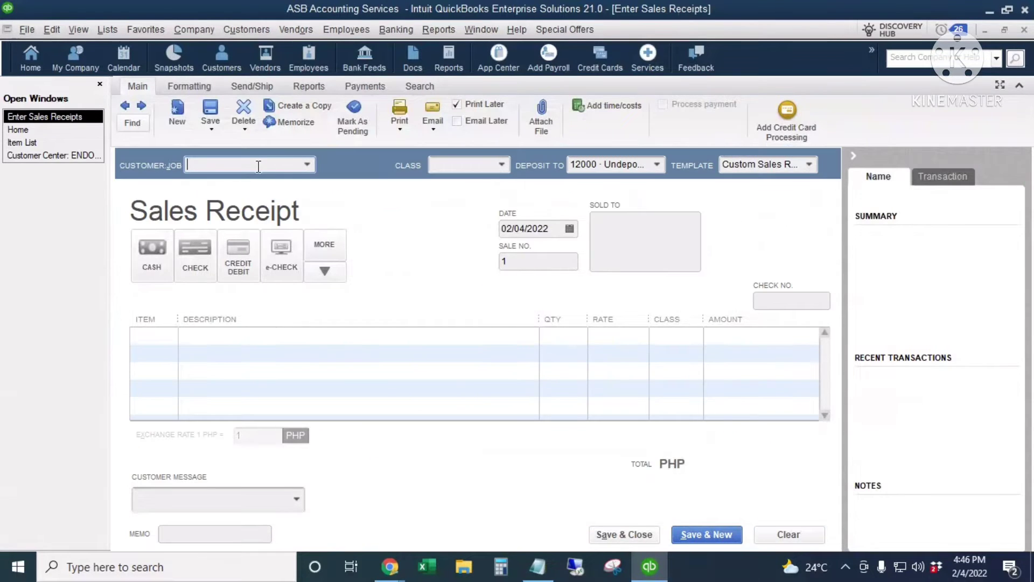
Set the receipt's customer, deposit to JKD02 · CASH IN BANK-AUB 0752, and date 02/04/2022.
click(305, 164)
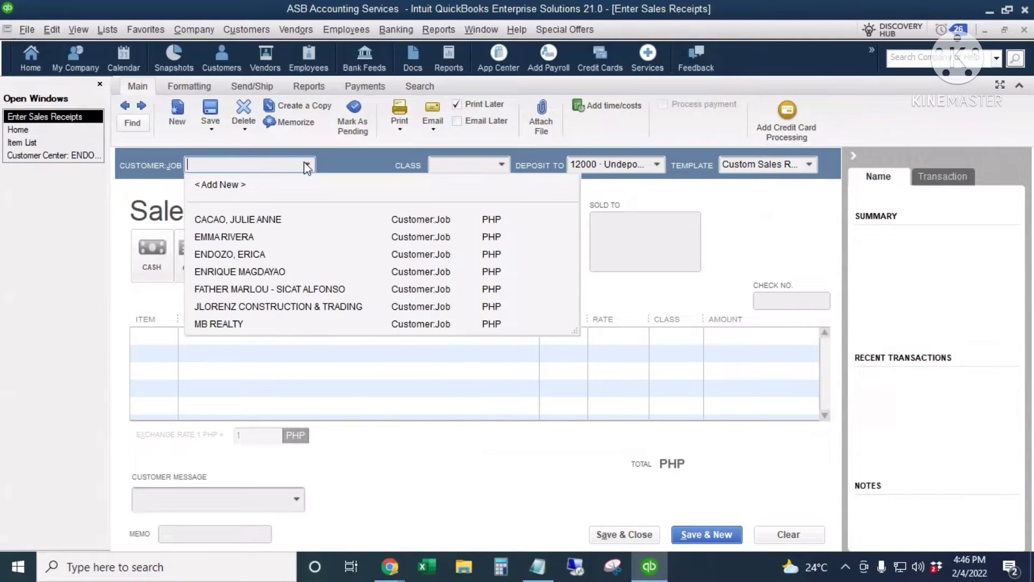
click(254, 236)
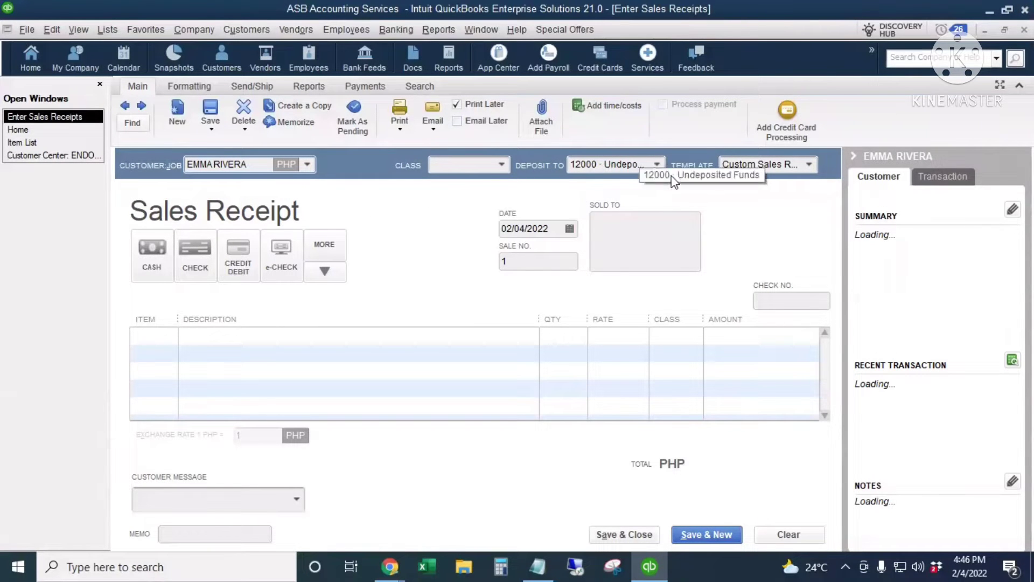
click(657, 164)
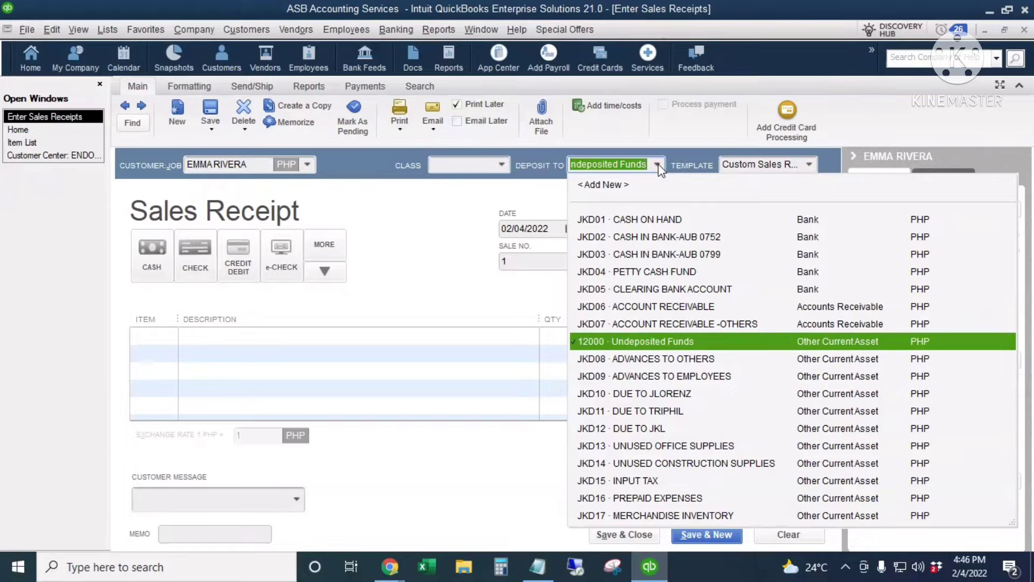
click(671, 233)
click(570, 229)
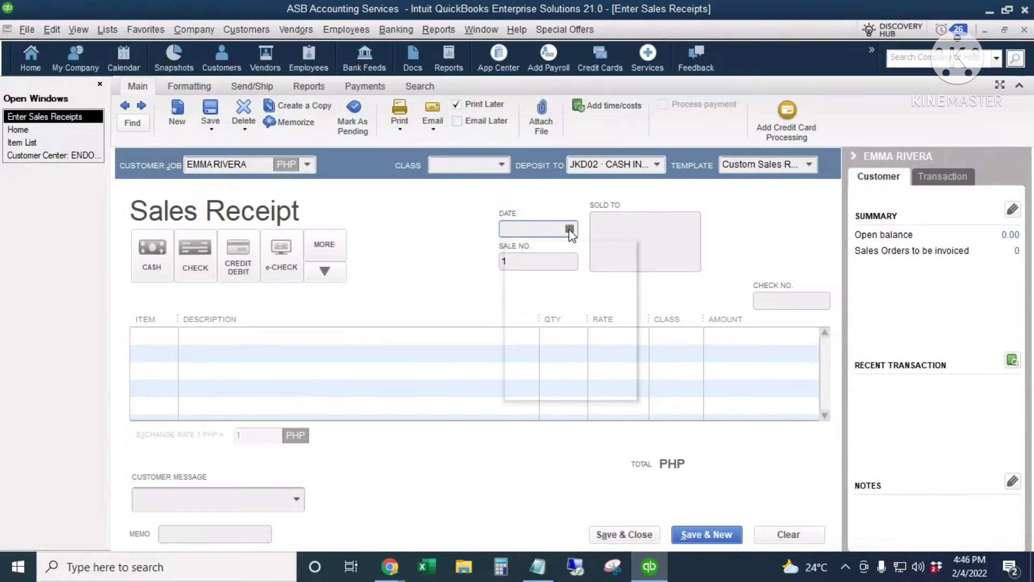
click(414, 233)
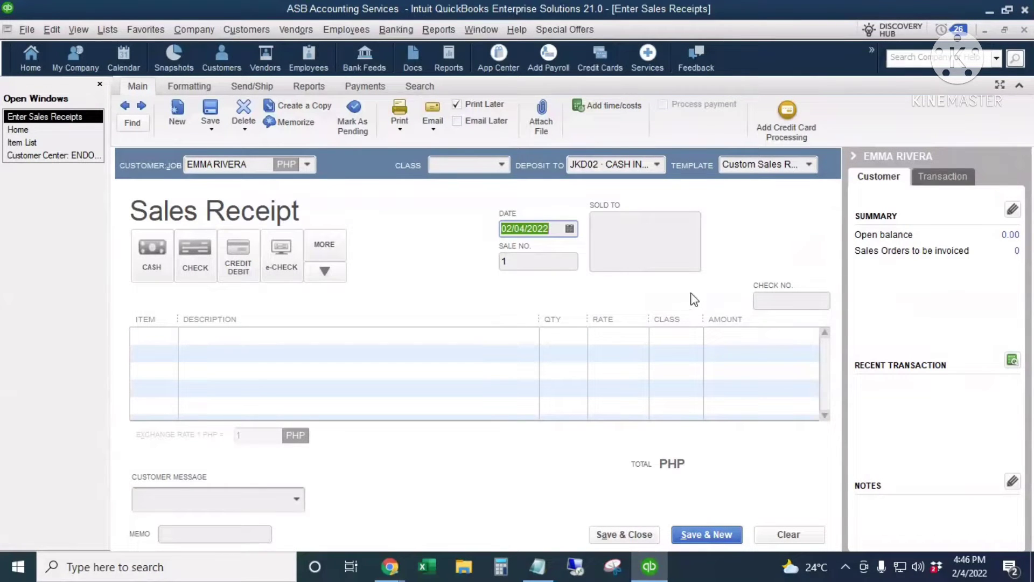
Add an Advances from Customers line for 1,500.00 and save despite the class warning.
drag(177, 318, 226, 315)
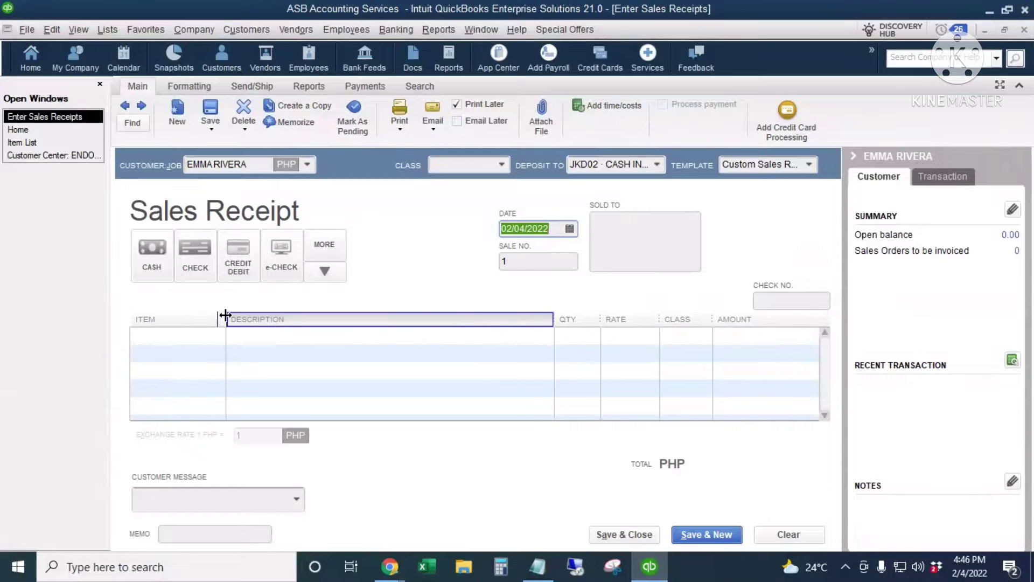
click(184, 335)
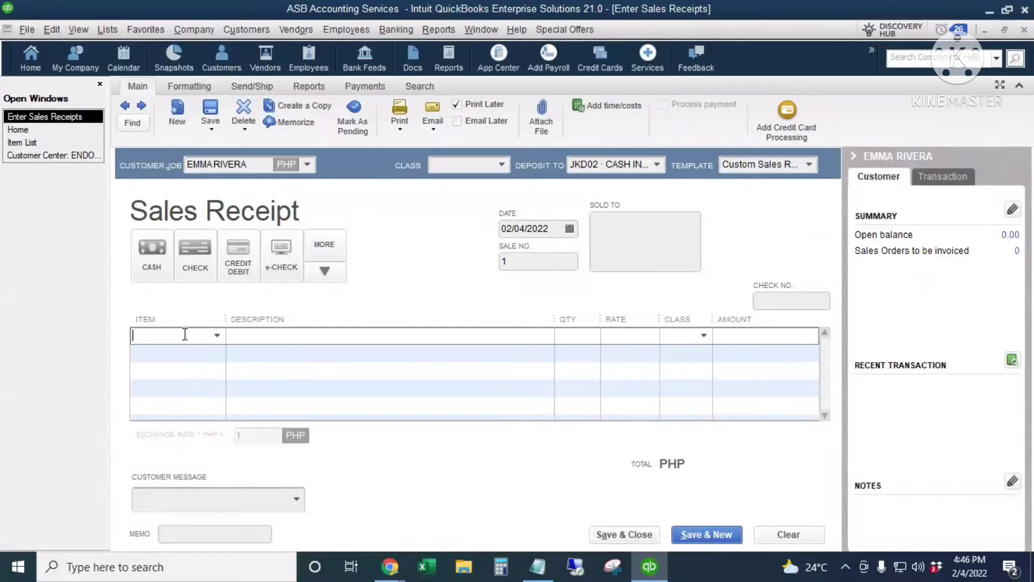
click(217, 336)
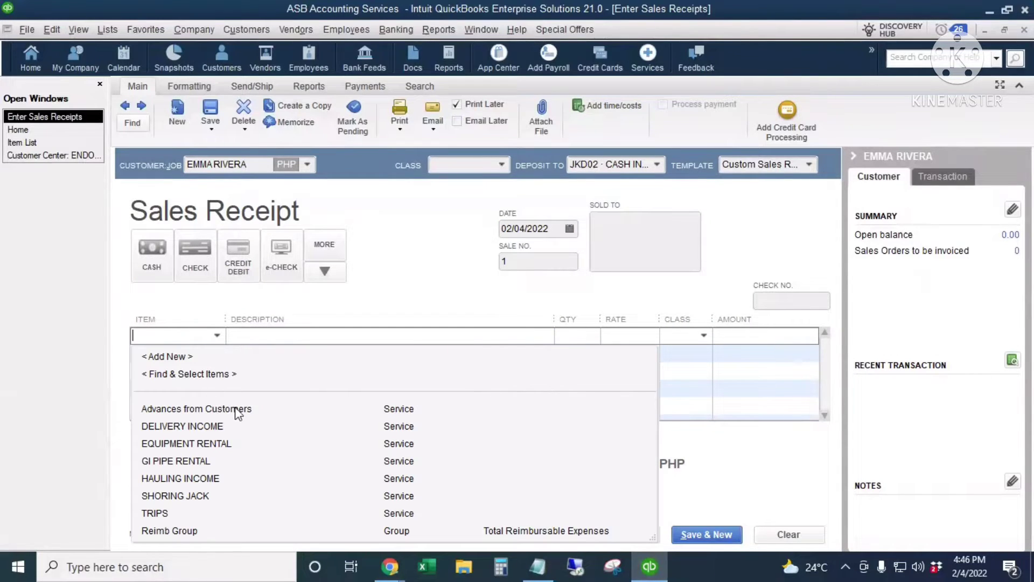
click(235, 407)
drag(225, 318, 253, 316)
click(807, 336)
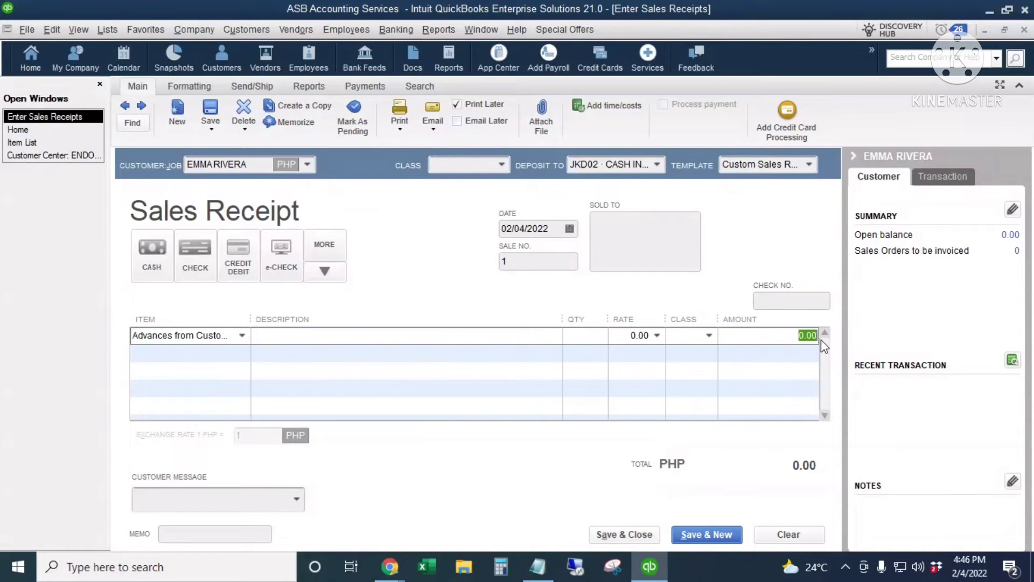
text(1500)
key(Tab)
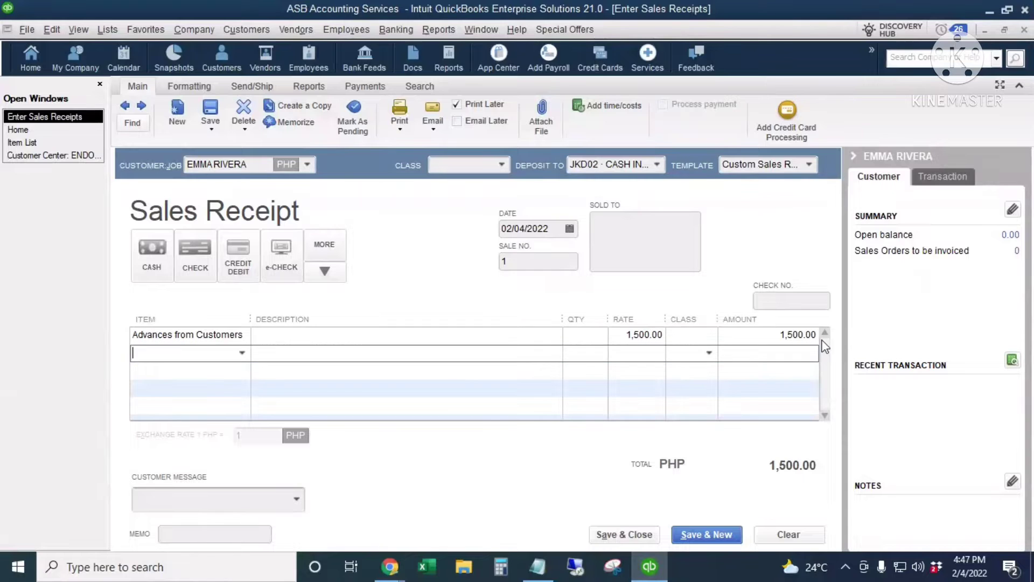
click(617, 536)
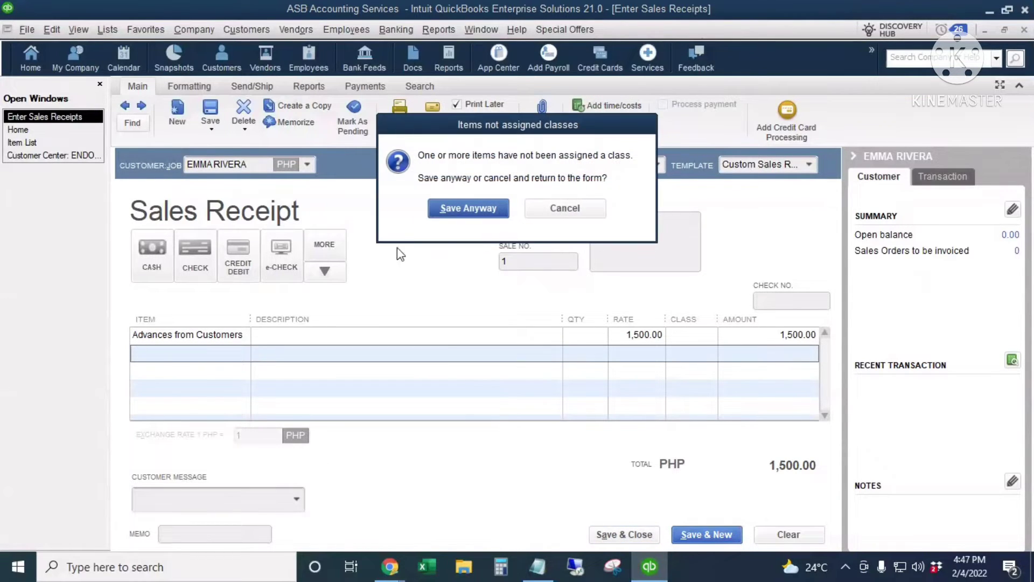
click(468, 208)
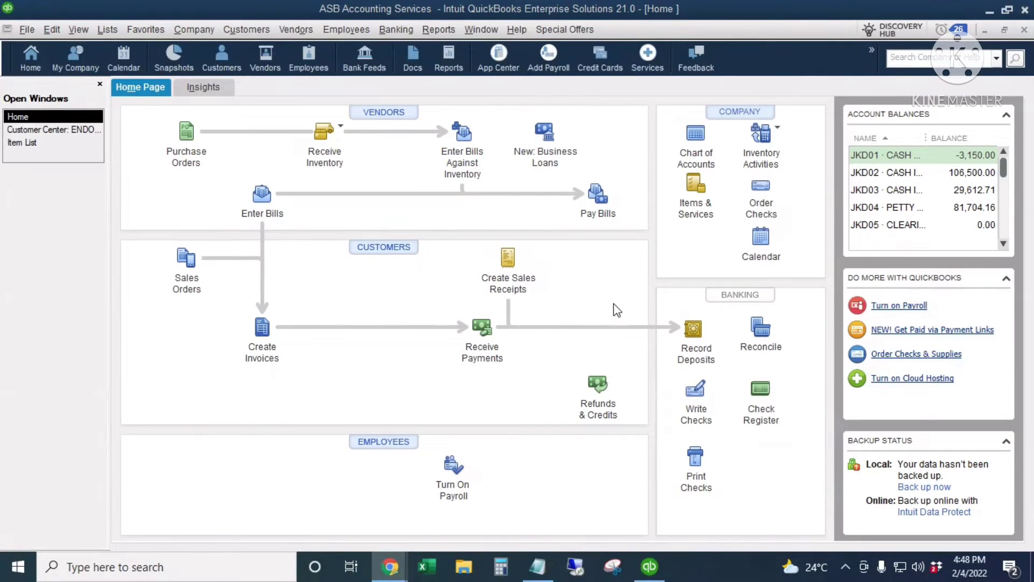
click(697, 145)
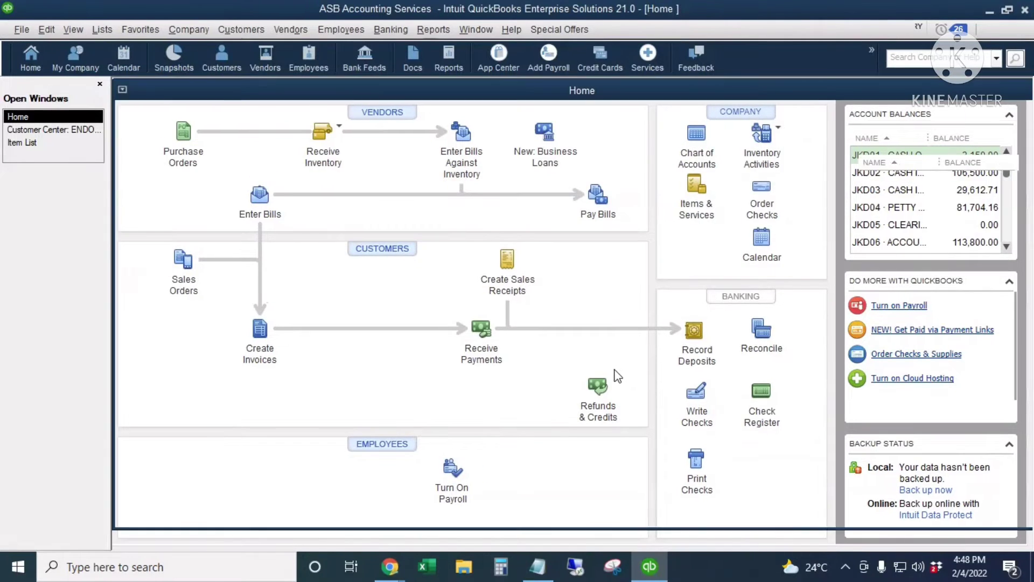
scroll(299, 330, down, 10)
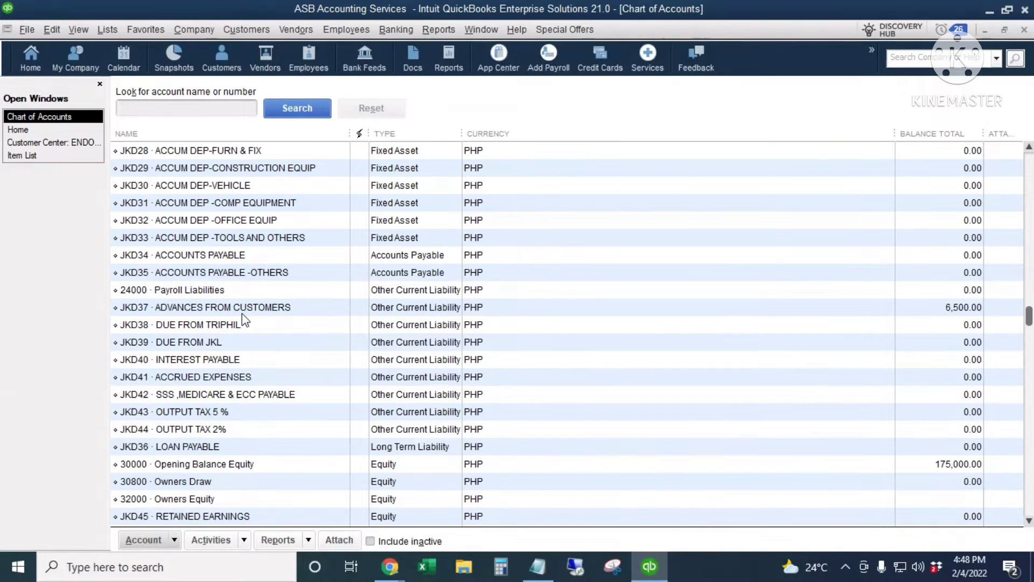
click(268, 312)
double_click(499, 307)
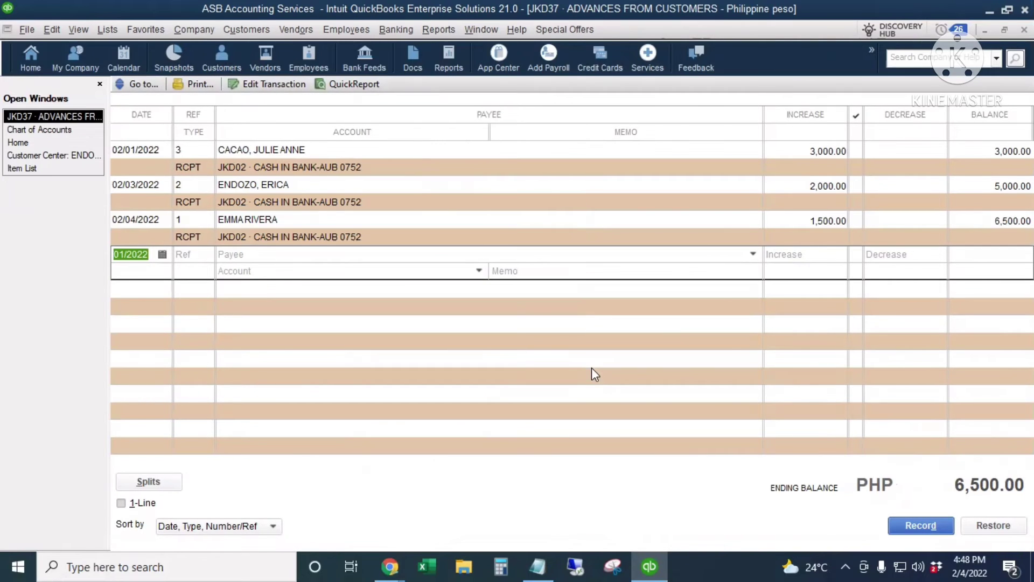
click(197, 240)
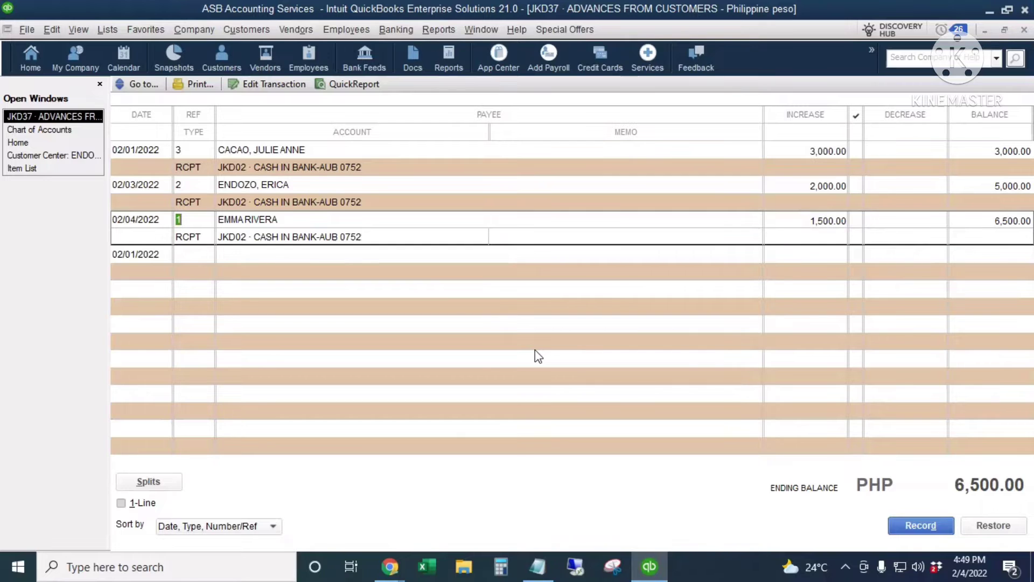
key(Escape)
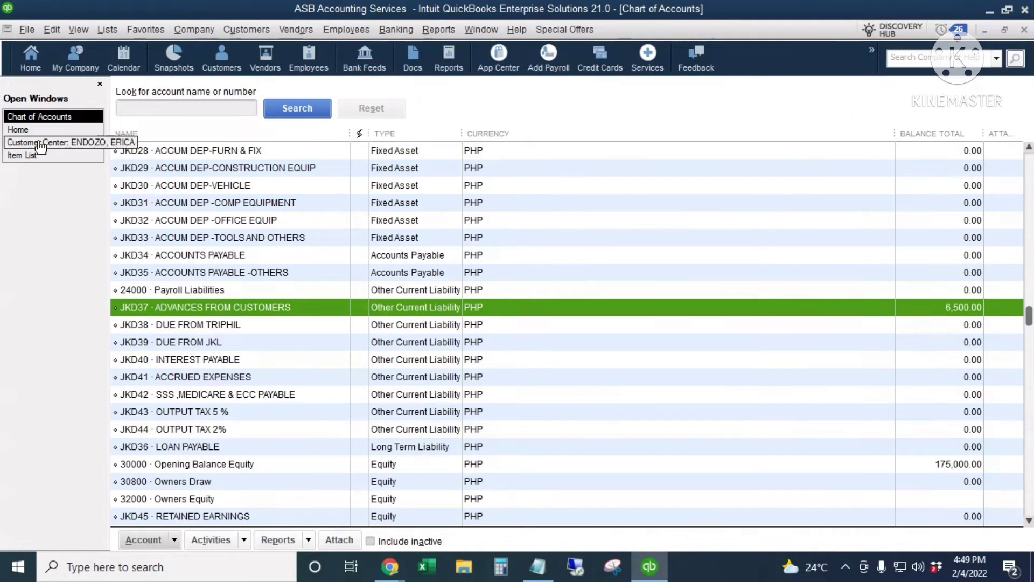
click(35, 129)
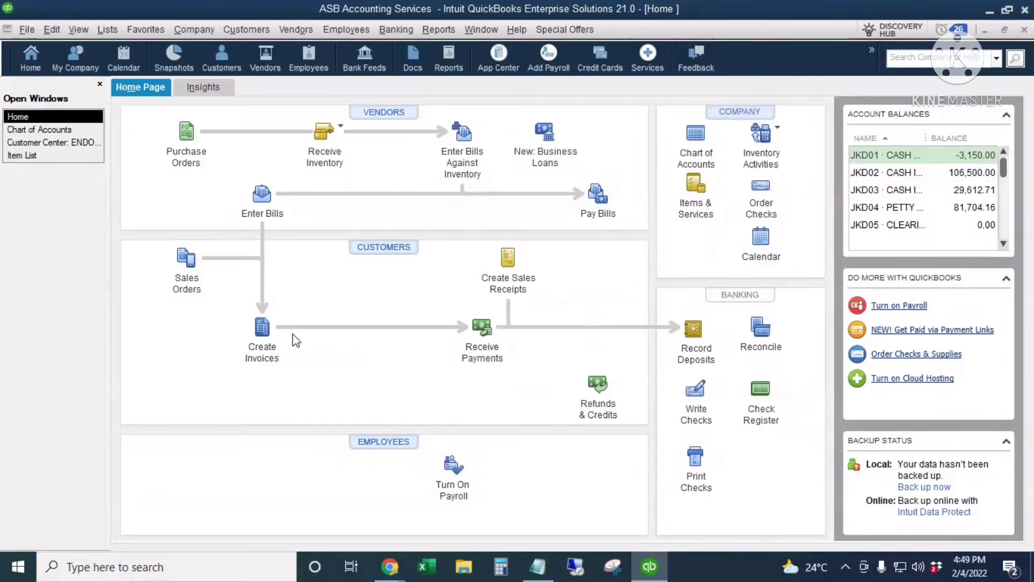
Start a new invoice for the customer dated 02/07/2022.
click(261, 327)
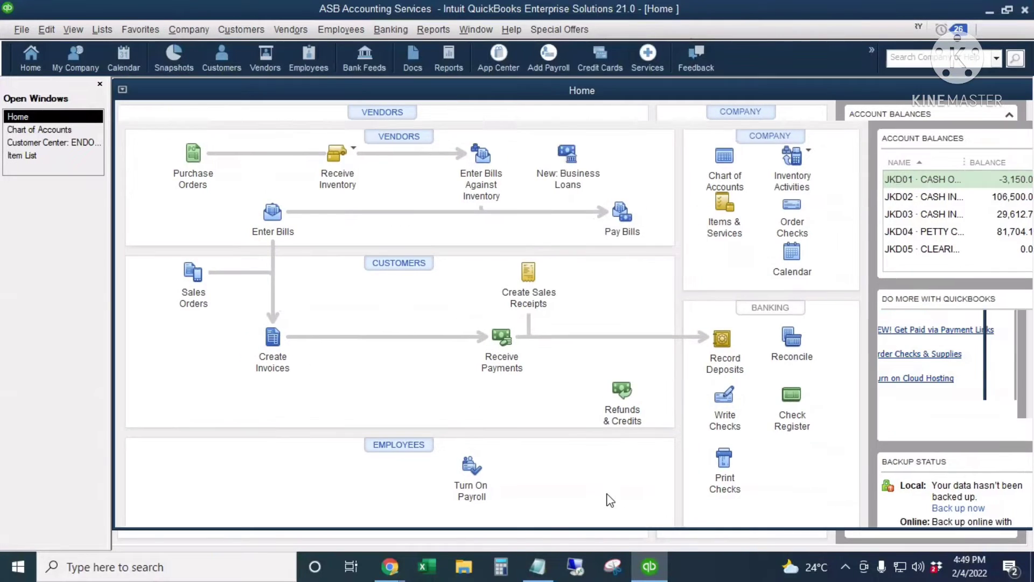
click(309, 163)
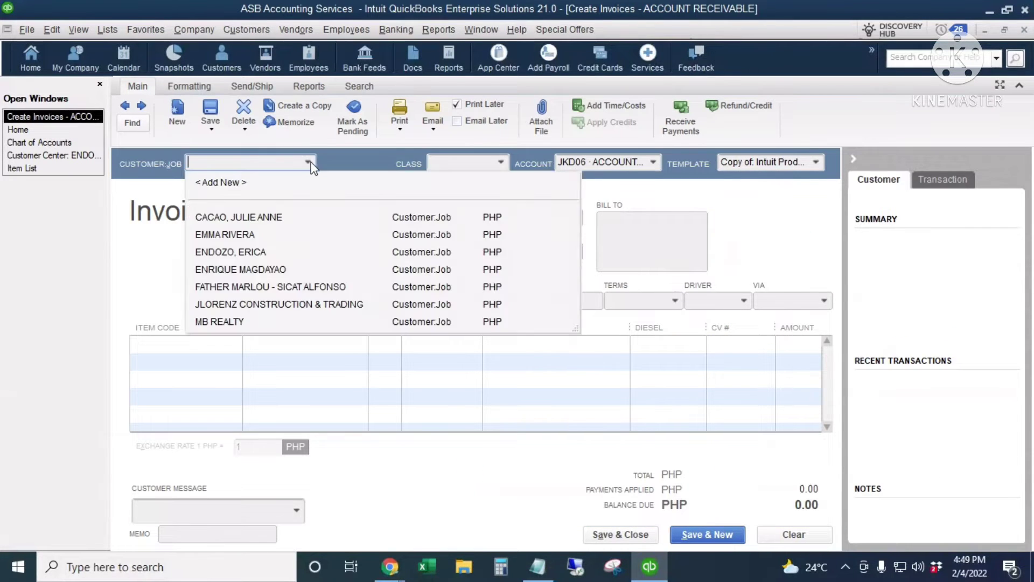
click(251, 235)
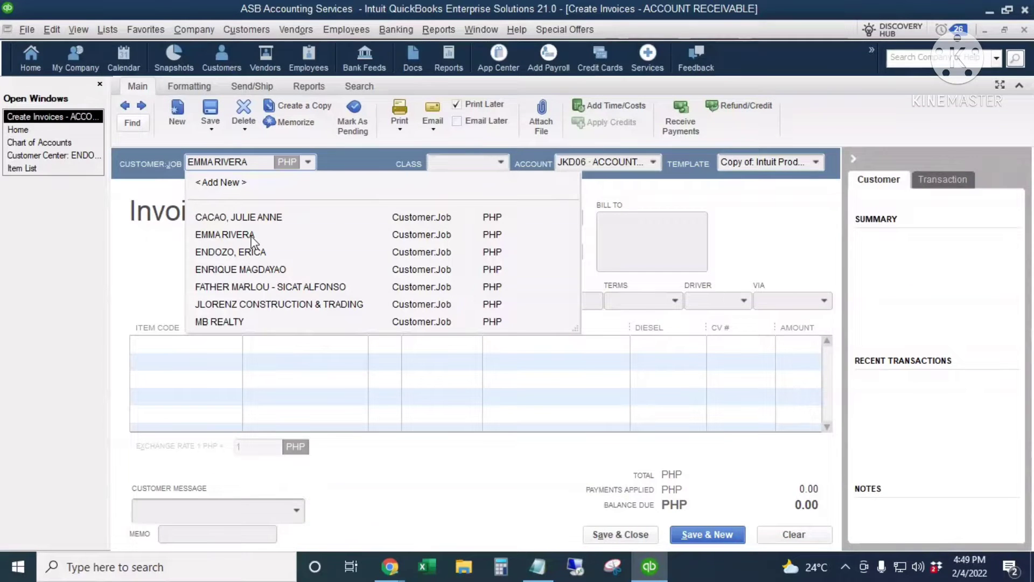
click(574, 217)
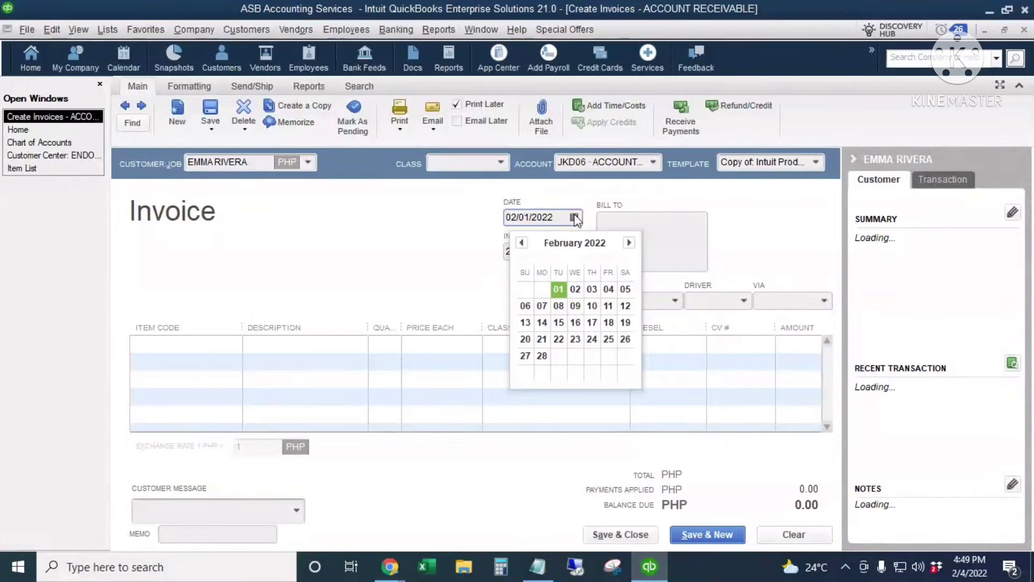
click(543, 309)
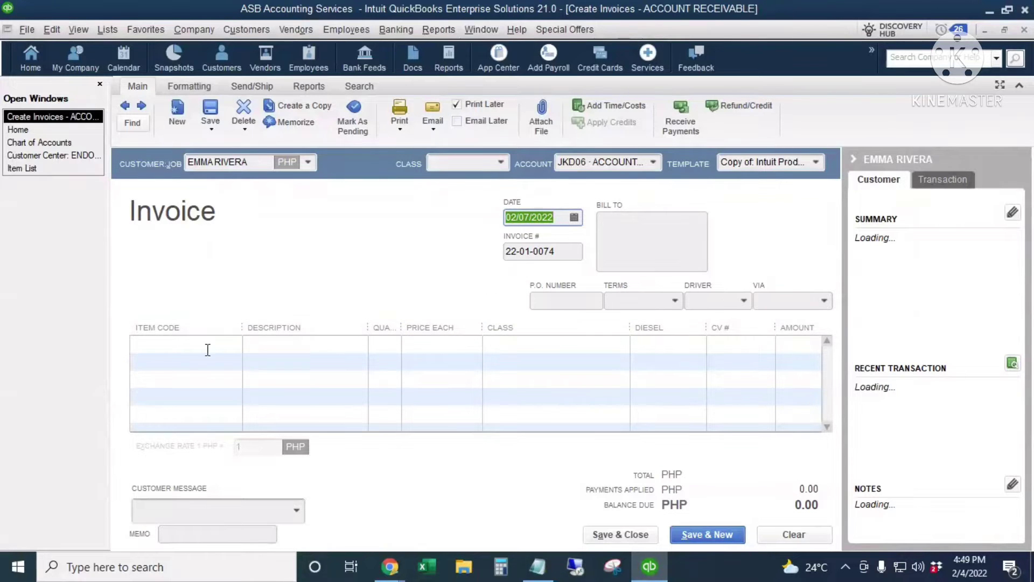
Add a DELIVERY INCOME line for 1,500.00.
click(189, 345)
click(233, 343)
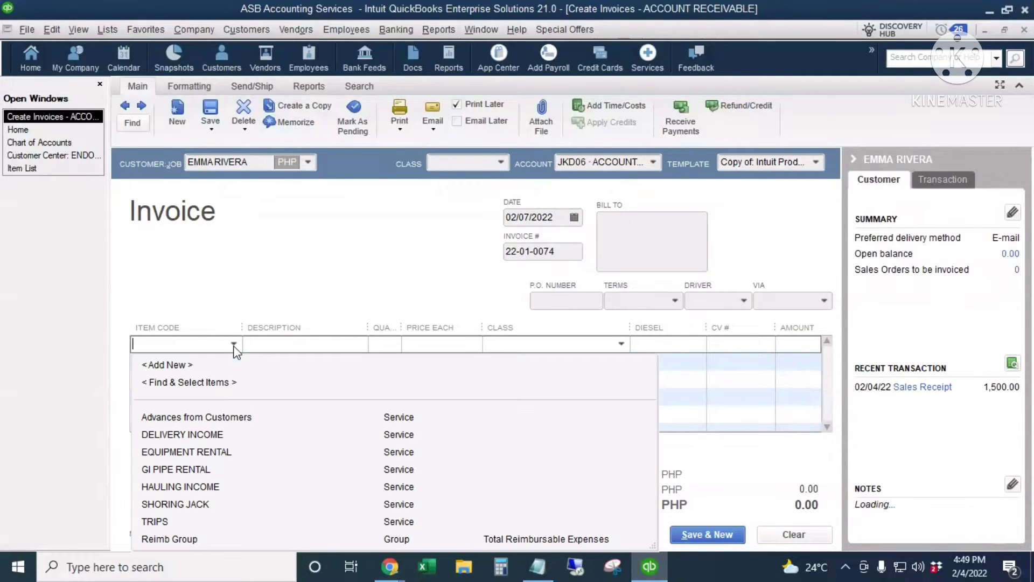
click(232, 436)
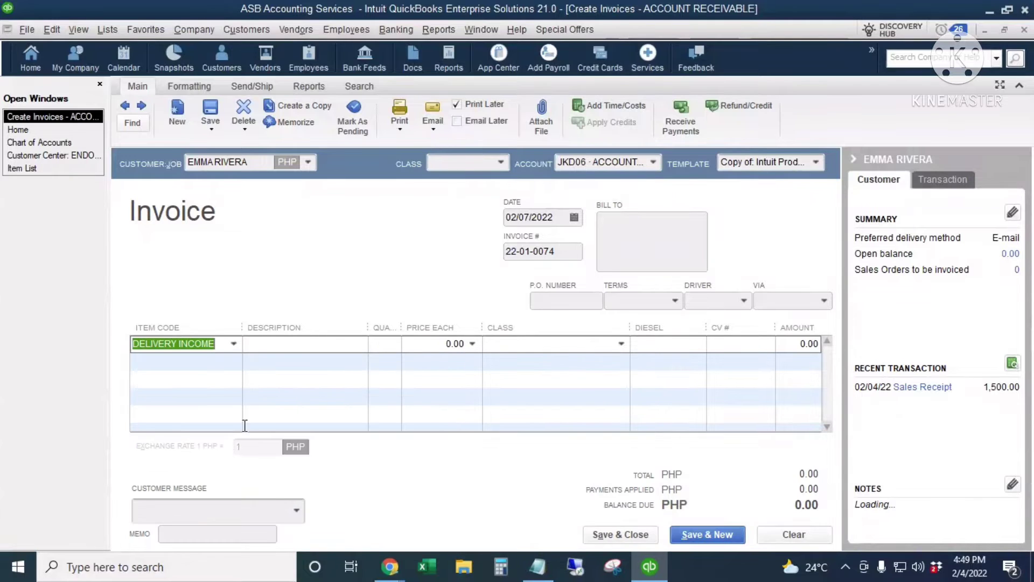
drag(244, 328, 248, 328)
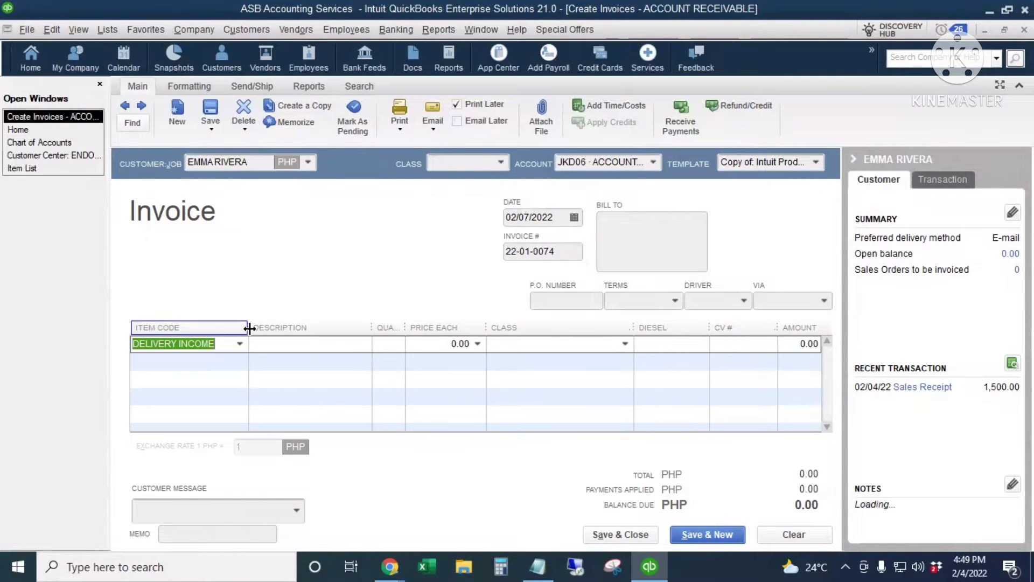
click(805, 343)
text(15)
click(560, 251)
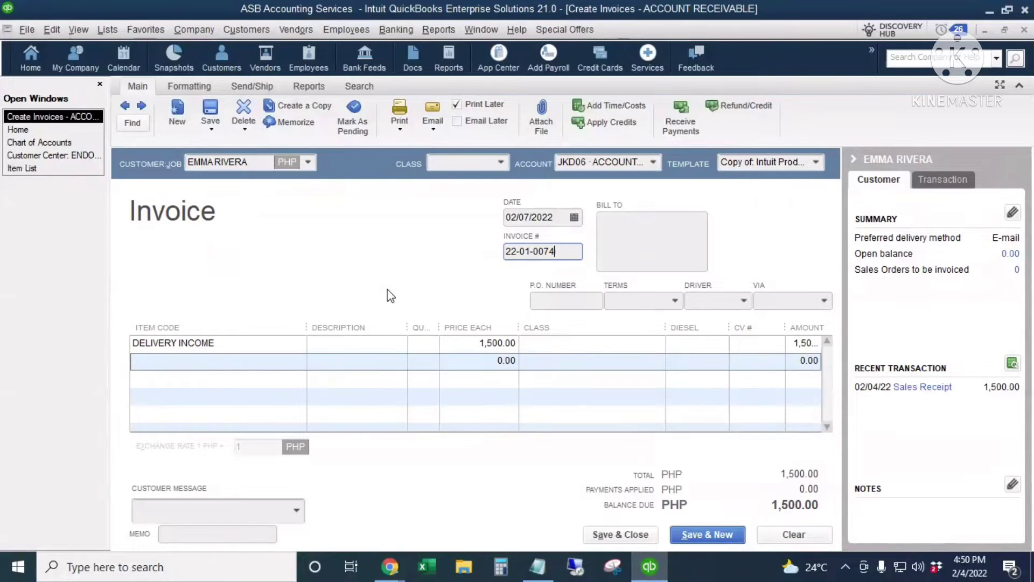
Add an Advances from Customers line for -1,500.00, bringing the balance to 0.00.
click(278, 359)
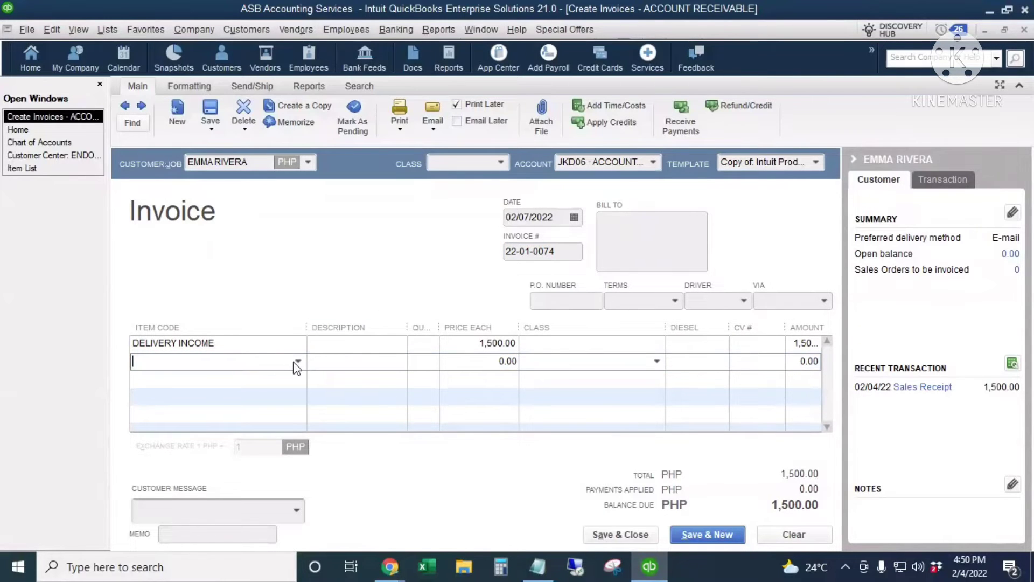
click(297, 362)
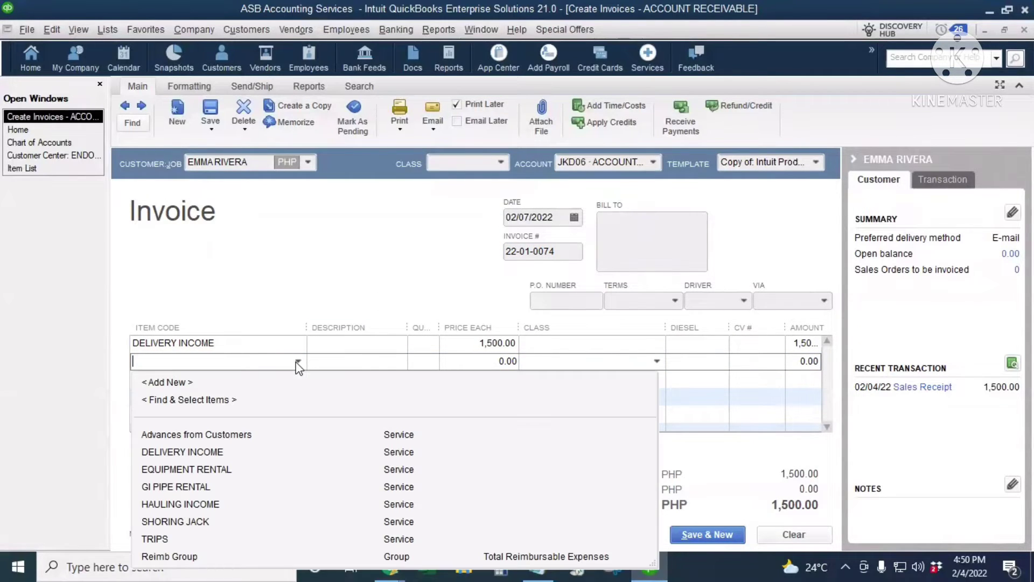
click(241, 434)
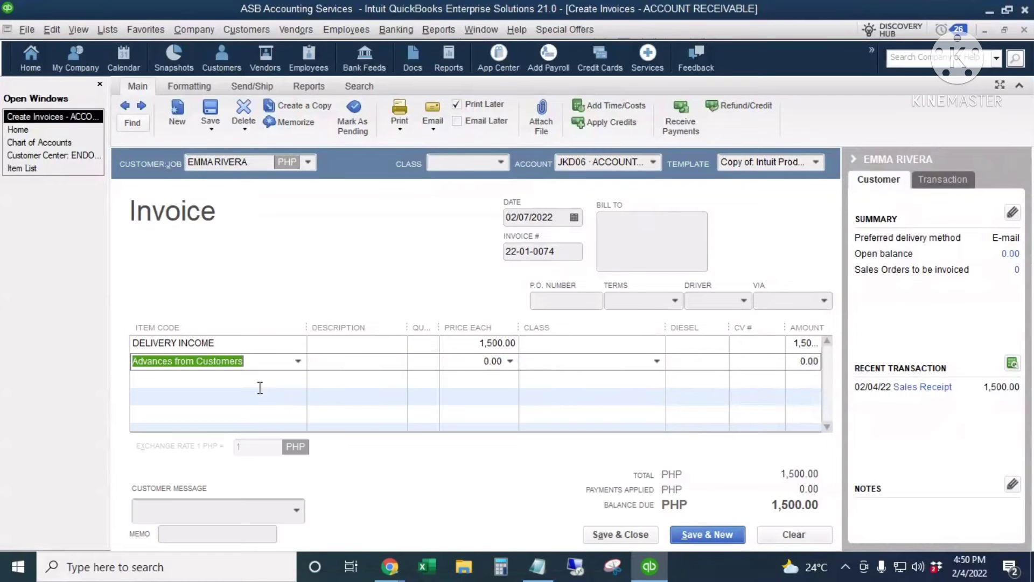
drag(785, 328, 751, 328)
click(779, 363)
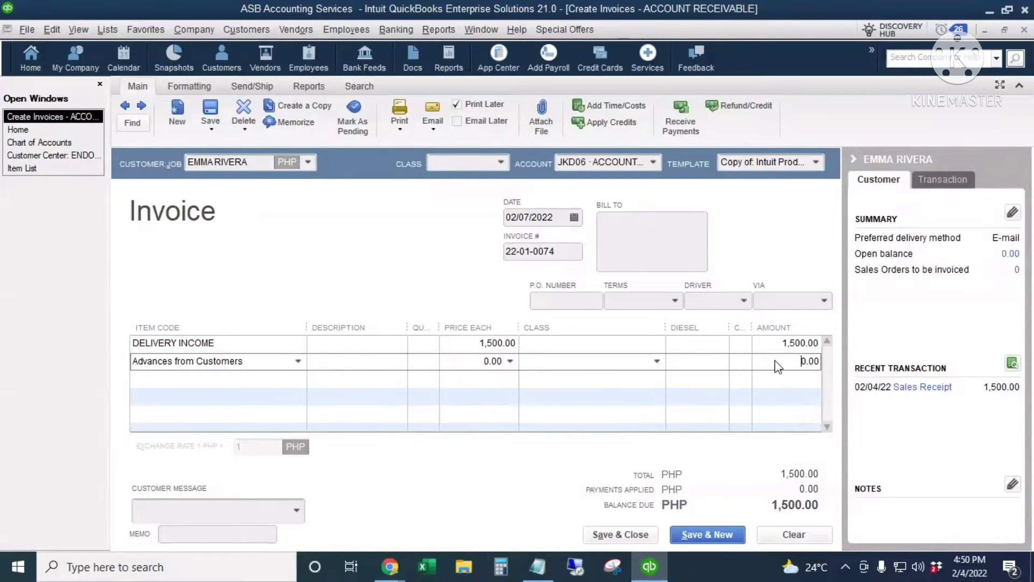
text(-1500)
key(Tab)
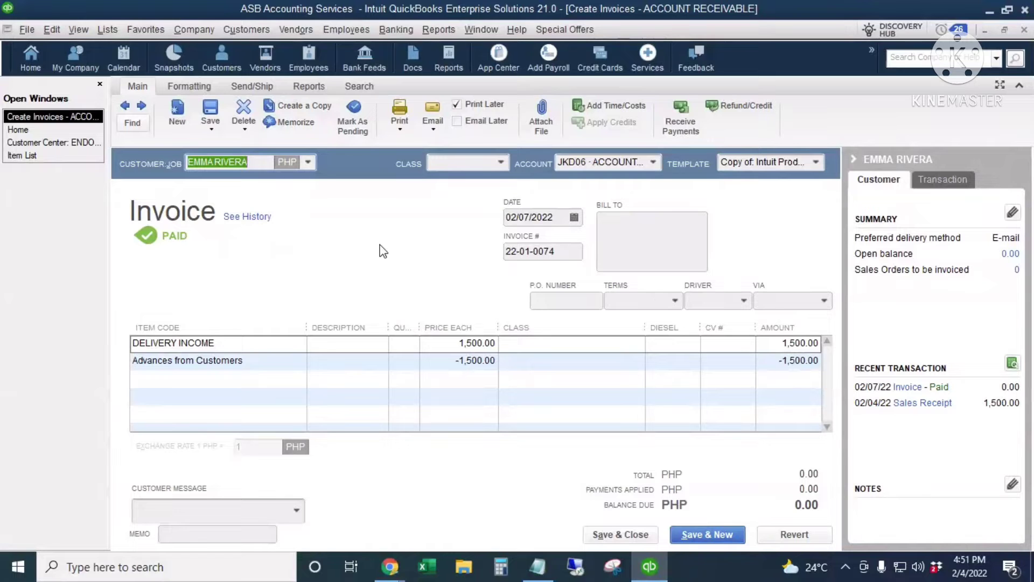
View the invoice's journal, widening Account to read the SALES credit and ADVANCES debit of 1,500.00.
key(ctrl+y)
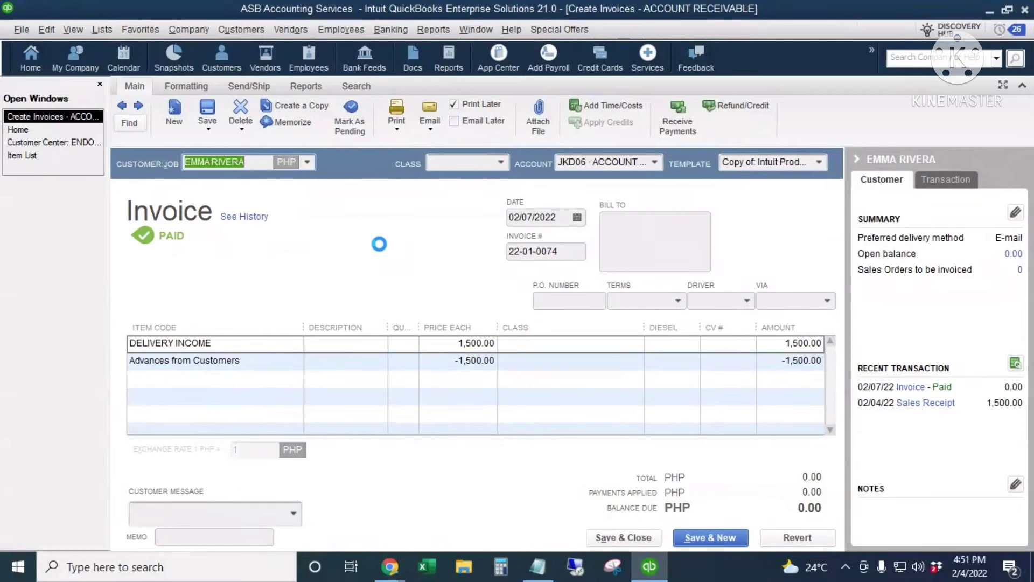
drag(697, 214, 786, 215)
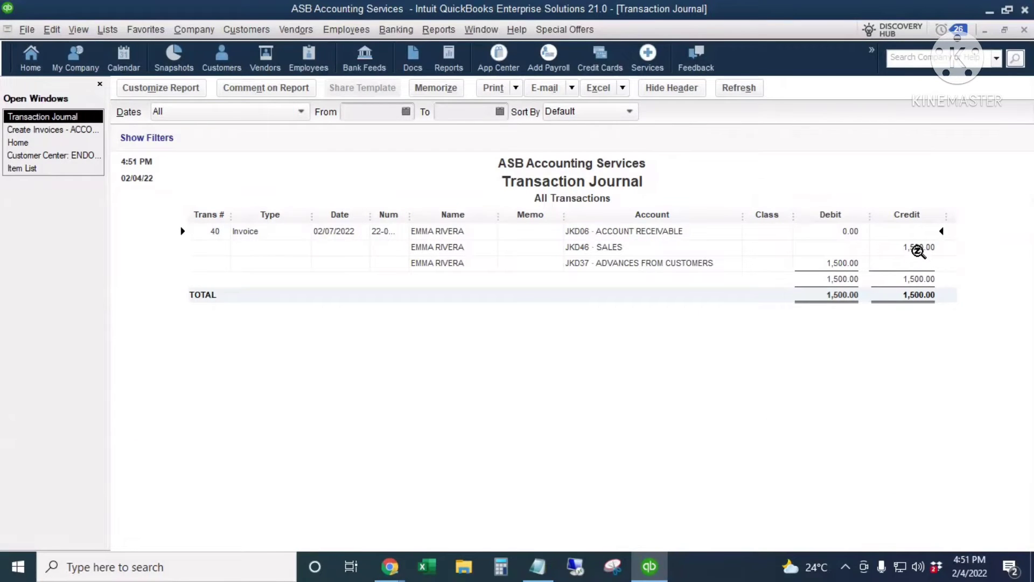
click(919, 246)
click(845, 263)
Close the journal and invoice, then open the JKD37 ADVANCES FROM CUSTOMERS register from Chart of Accounts.
key(Escape)
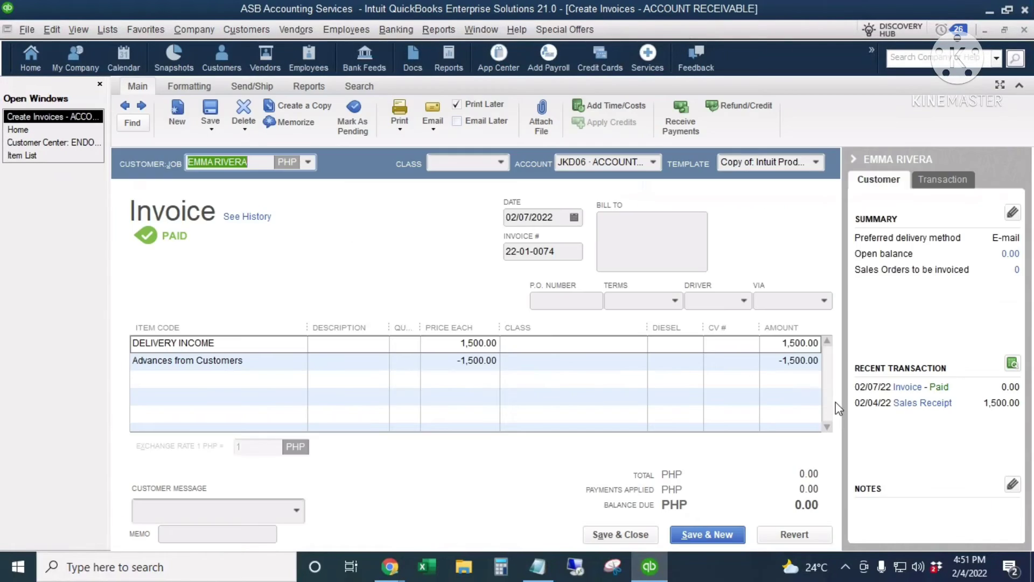
key(Escape)
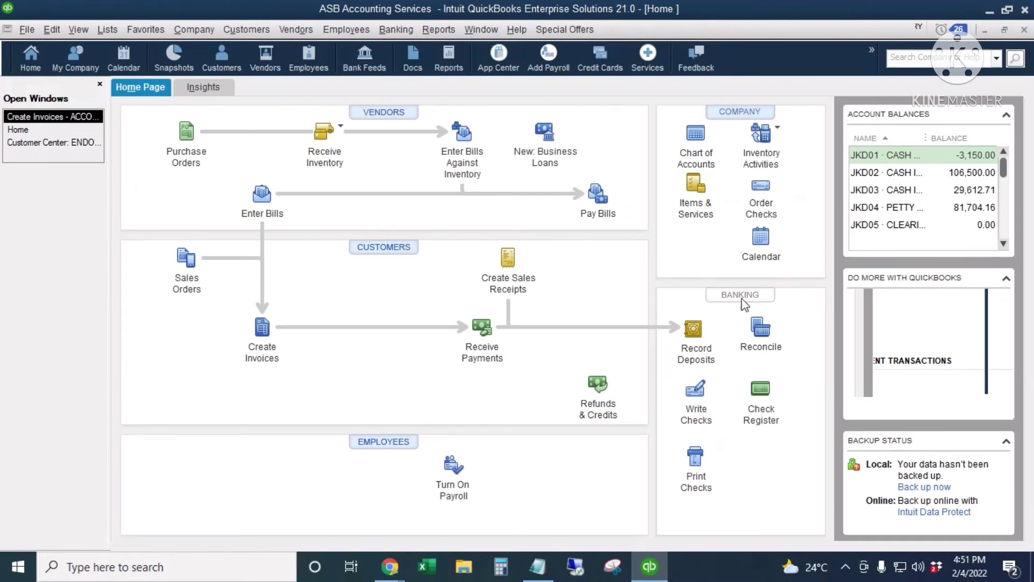
click(693, 134)
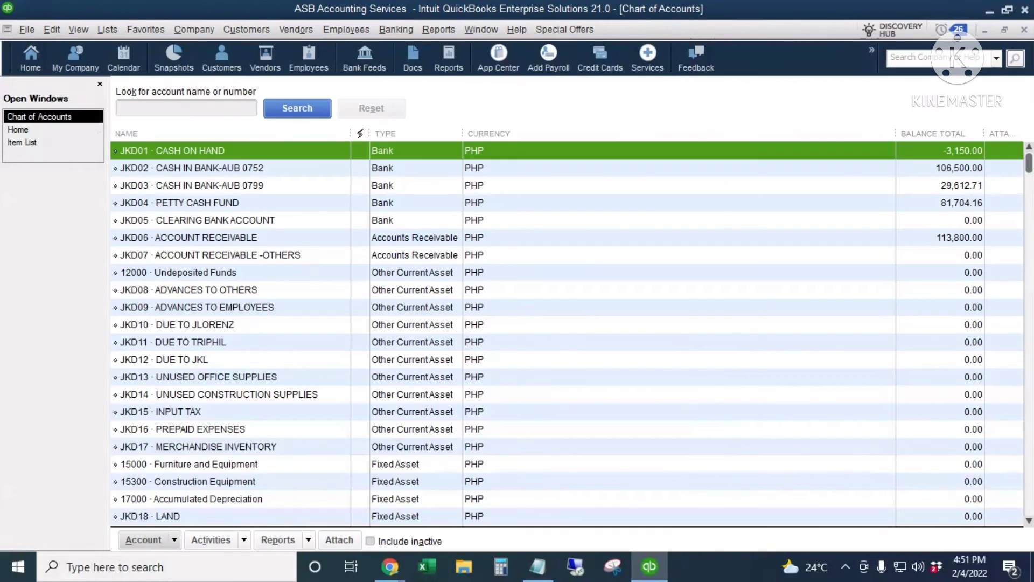
scroll(537, 237, down, 10)
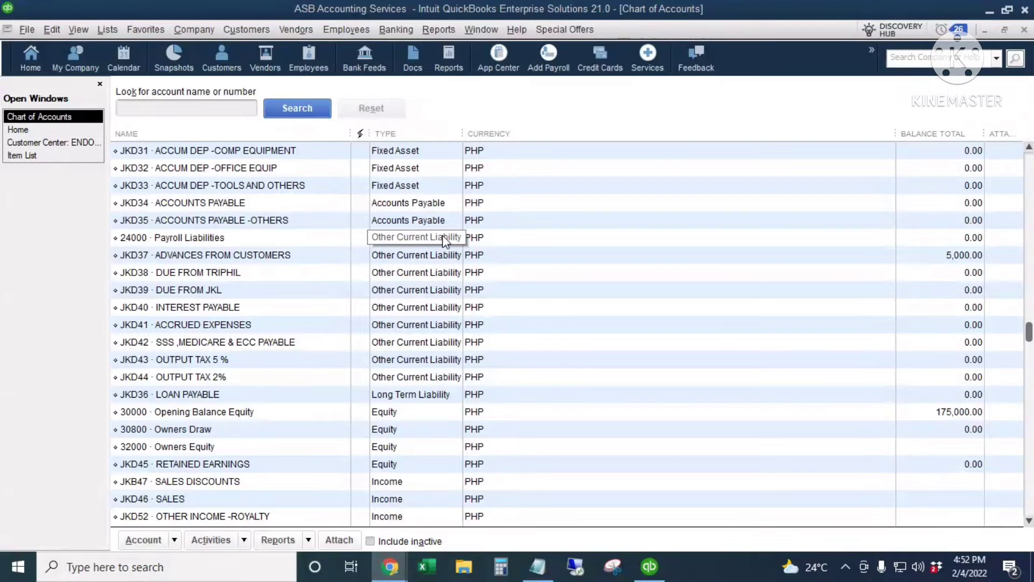
double_click(435, 253)
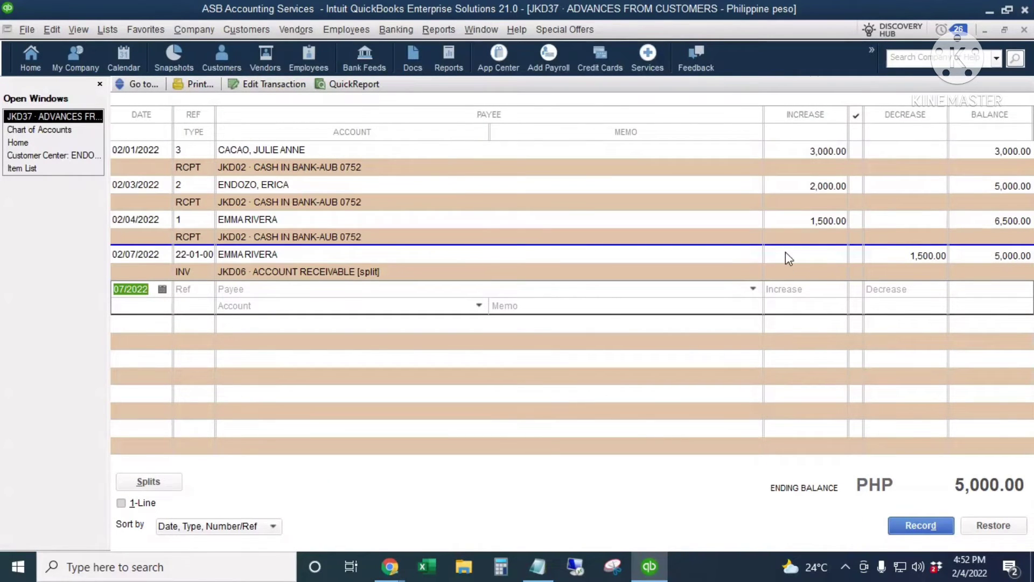
Select the 02/07/2022 invoice entry in the register, then close the register.
click(808, 226)
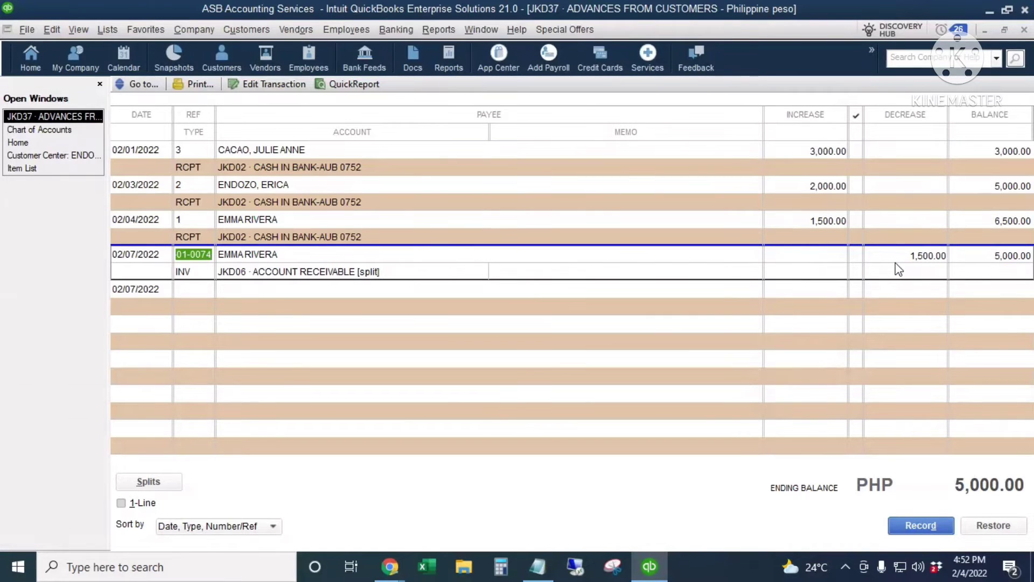
key(alt+Tab)
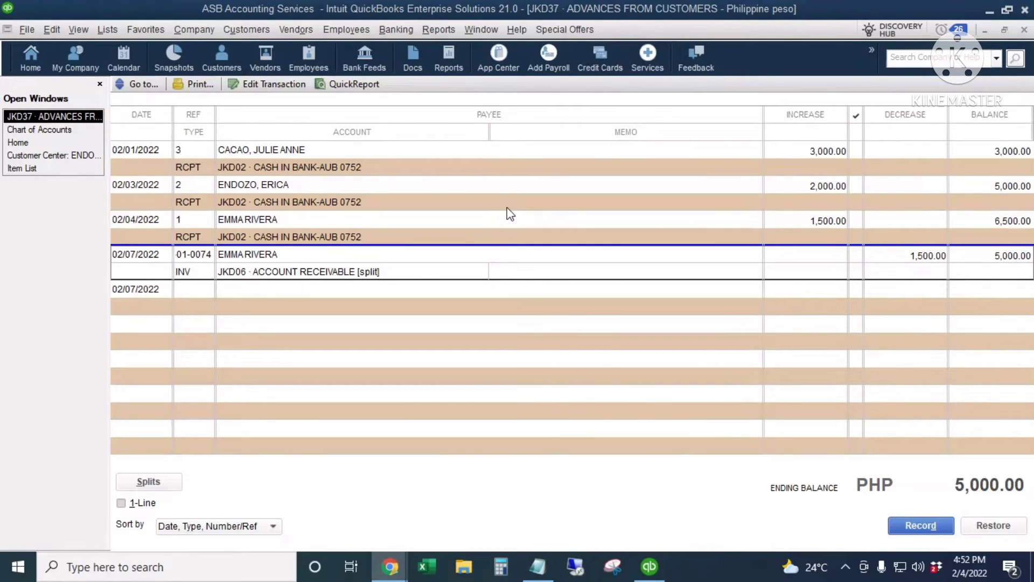
key(alt+Tab)
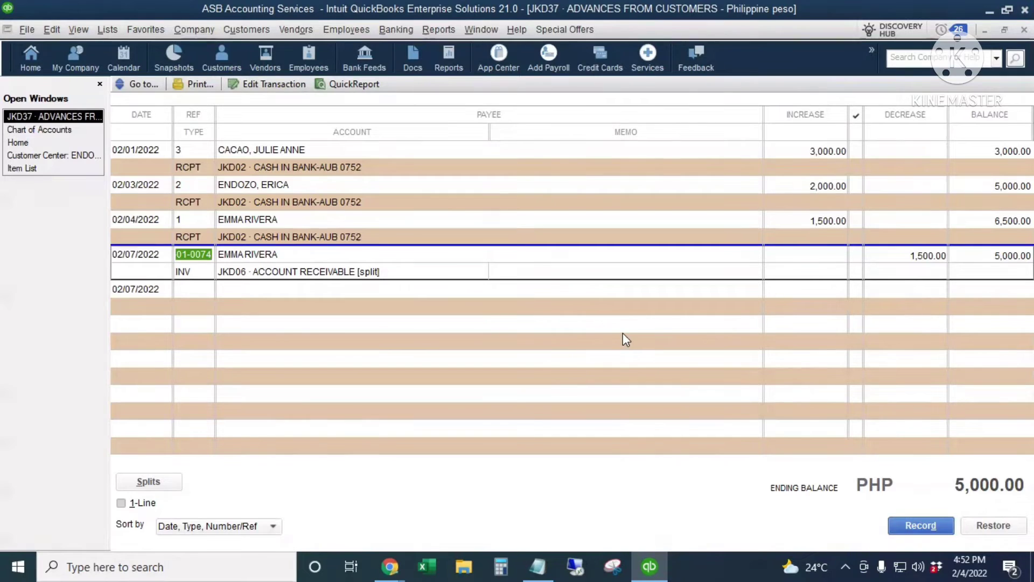
key(Escape)
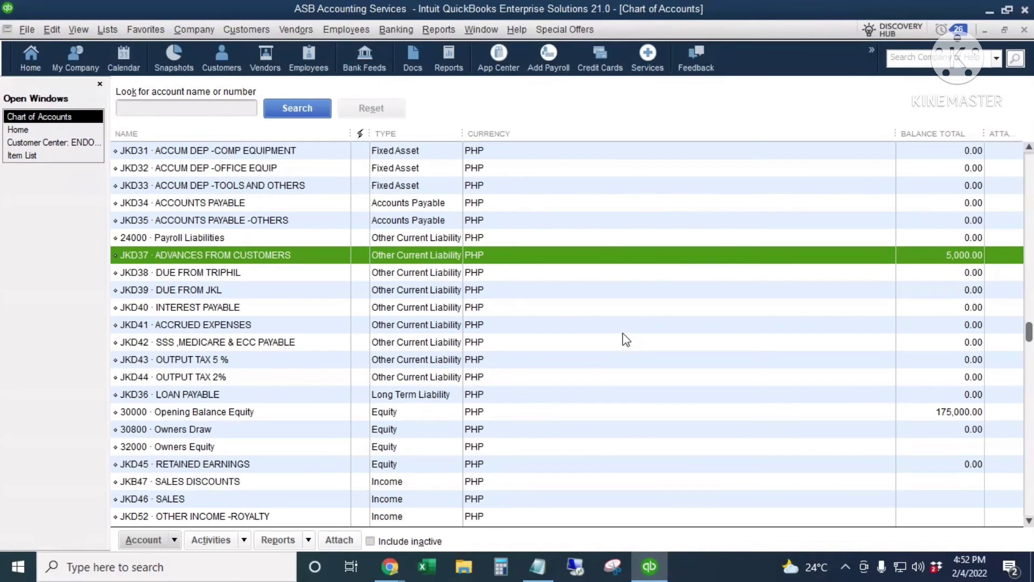
Run a QuickReport on ADVANCES FROM CUSTOMERS and add Debit and Credit columns.
right_click(391, 260)
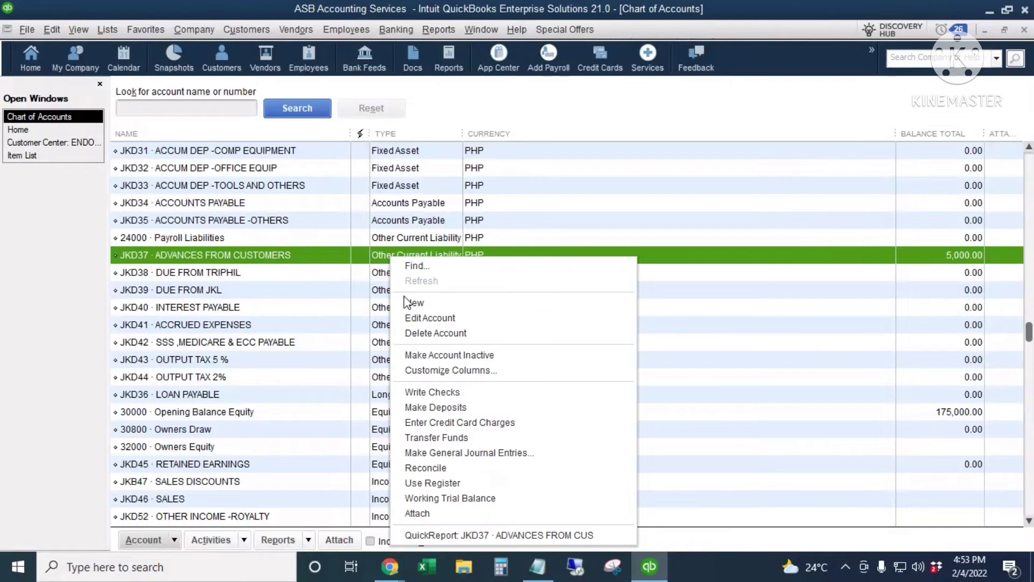
click(506, 535)
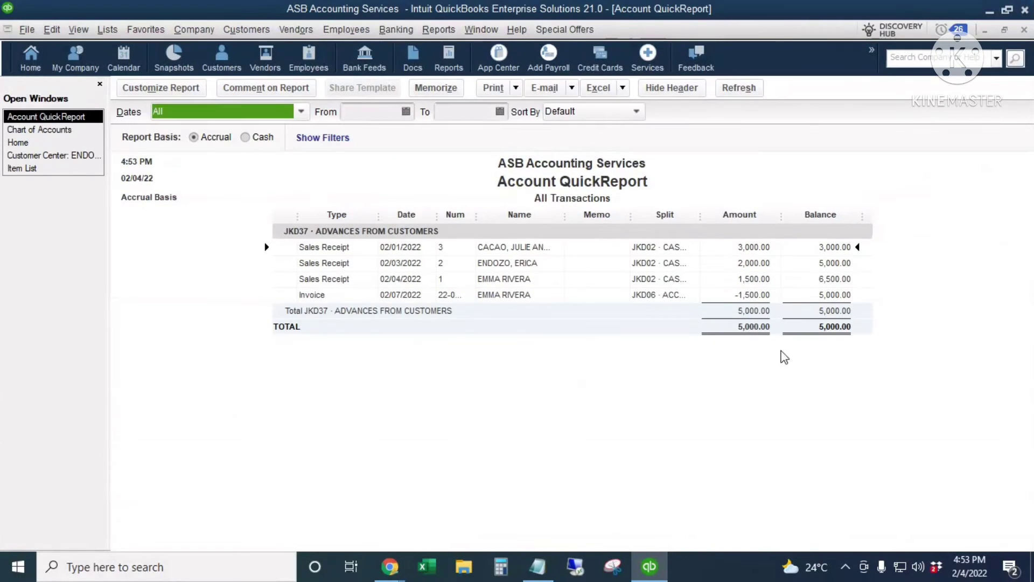
click(151, 89)
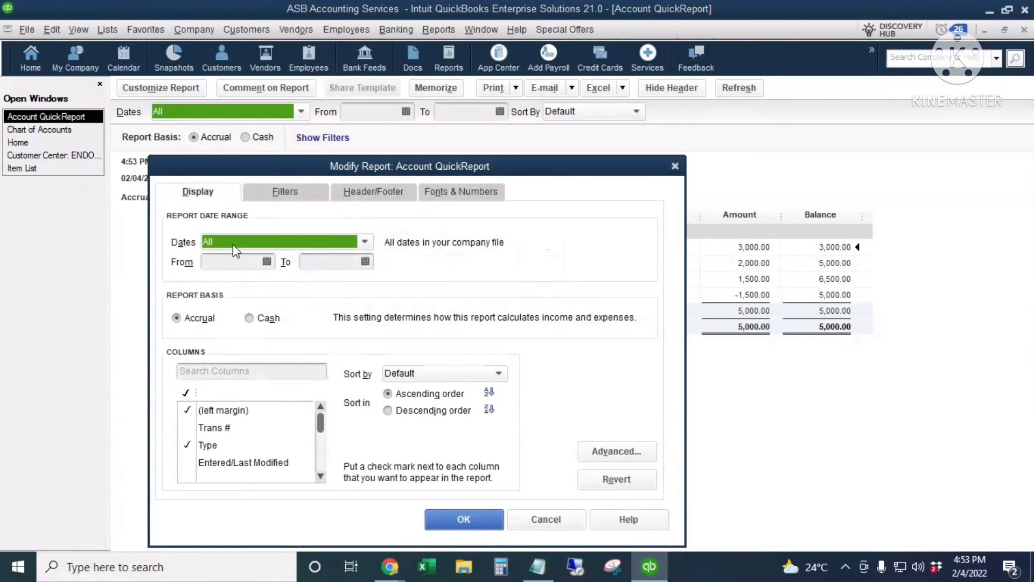
click(241, 371)
text(dec)
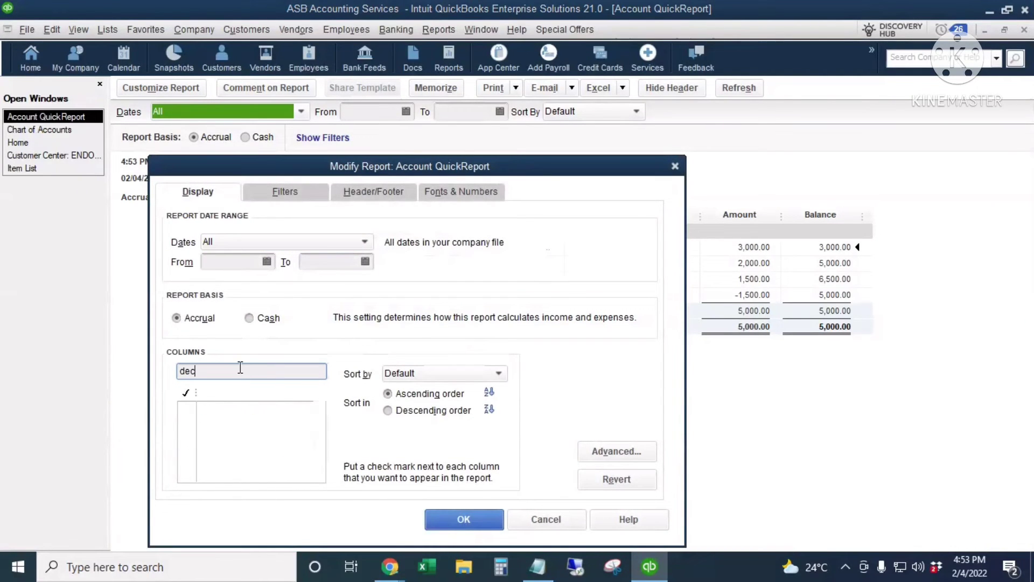
key(BackSpace)
text(bi)
click(186, 410)
key(BackSpace)
key(BackSpace)
key(BackSpace)
key(BackSpace)
text(cre)
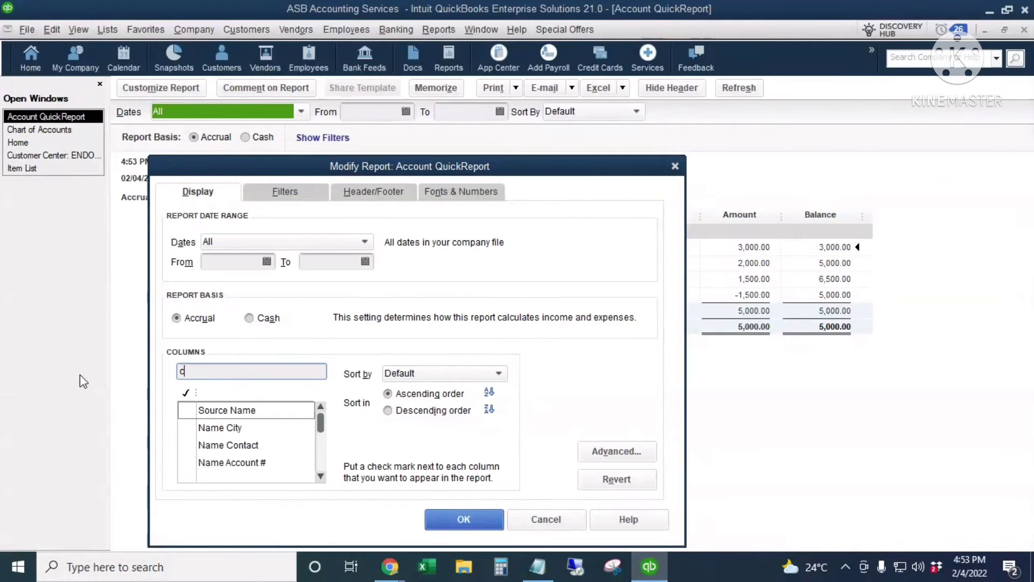
click(186, 410)
Remove the Balance and Split columns from the report and apply the changes.
drag(213, 369, 170, 379)
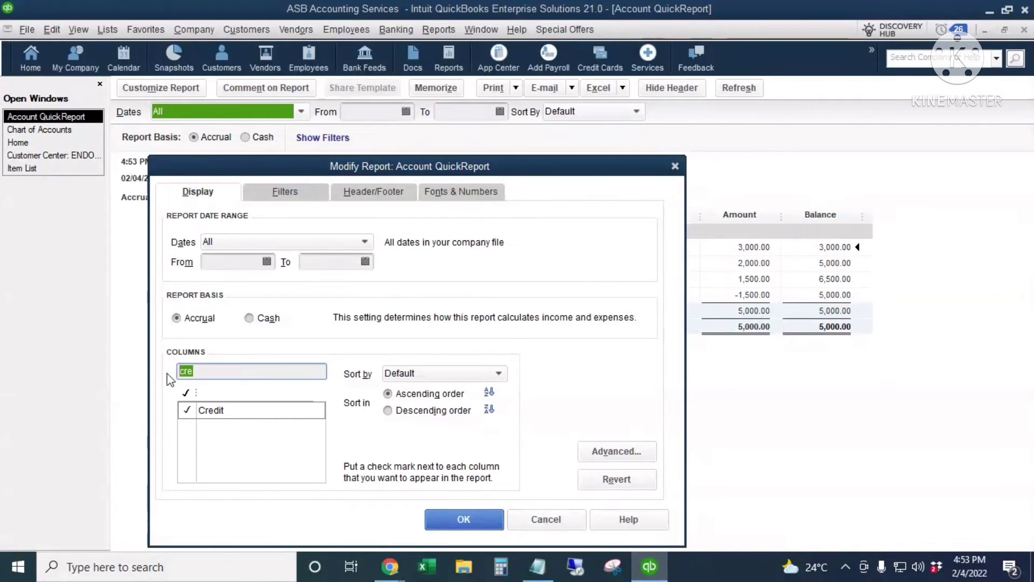
text(amo)
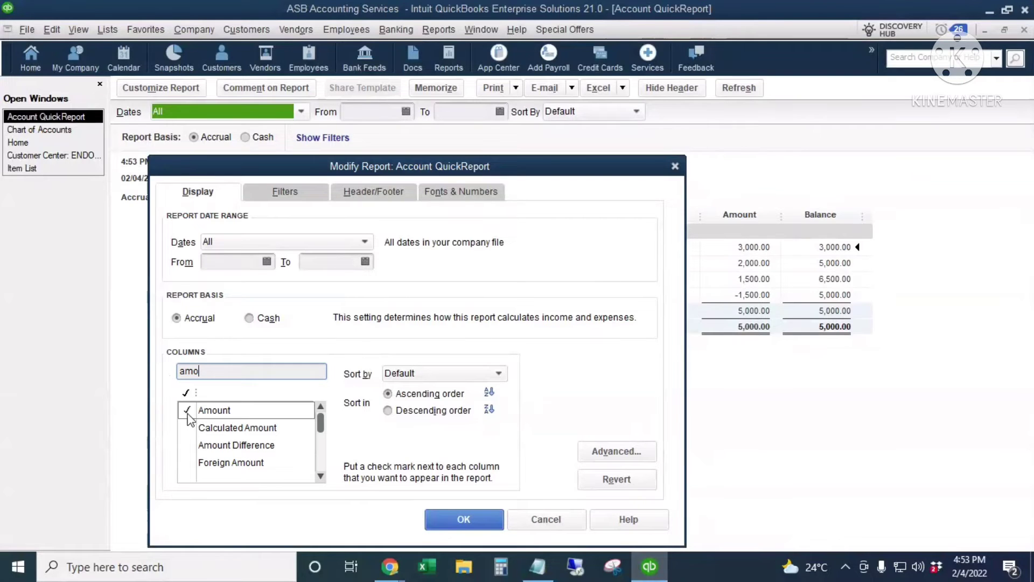
drag(215, 372, 129, 381)
text(bala)
click(242, 428)
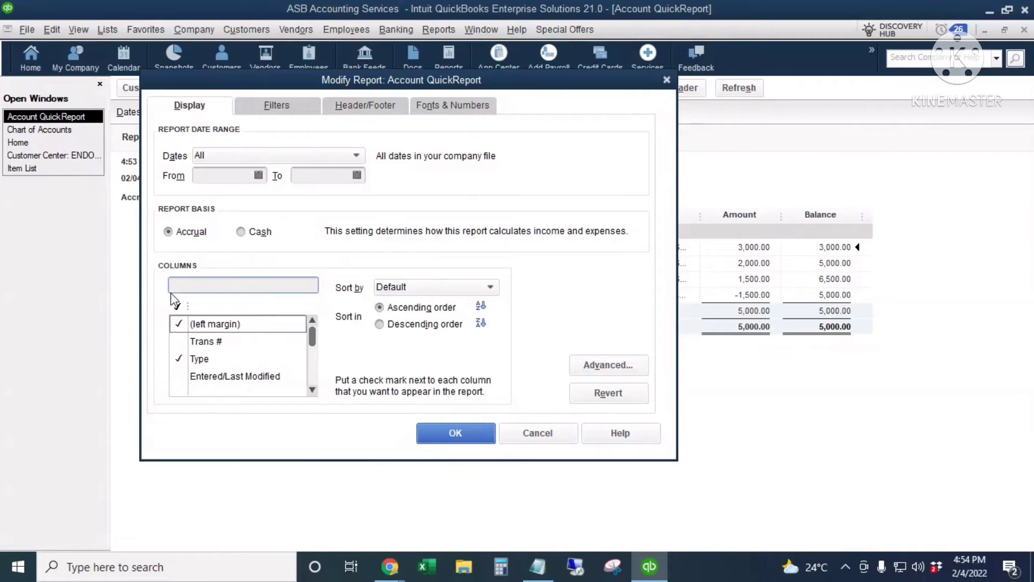
text(spli)
click(210, 325)
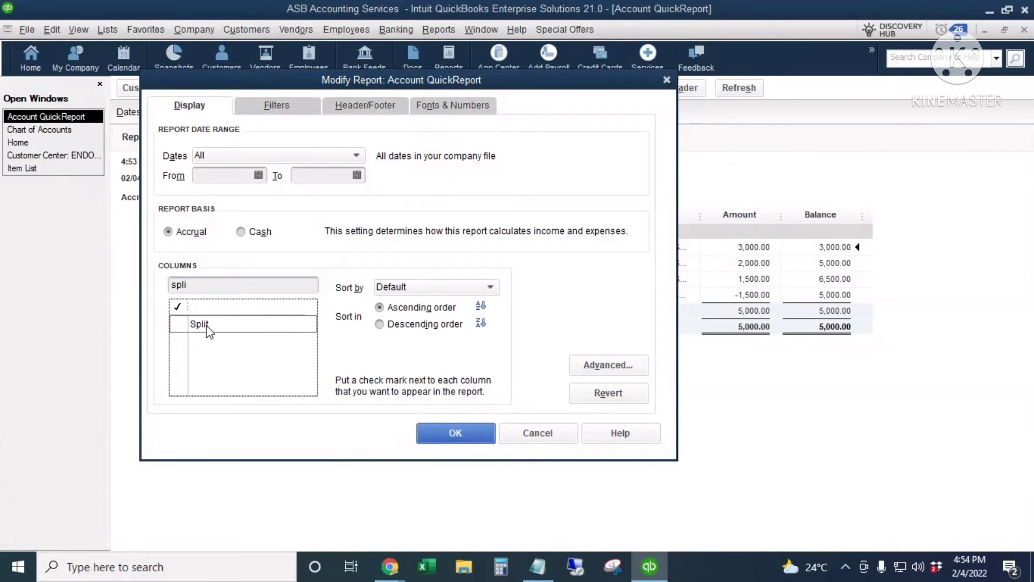
click(470, 434)
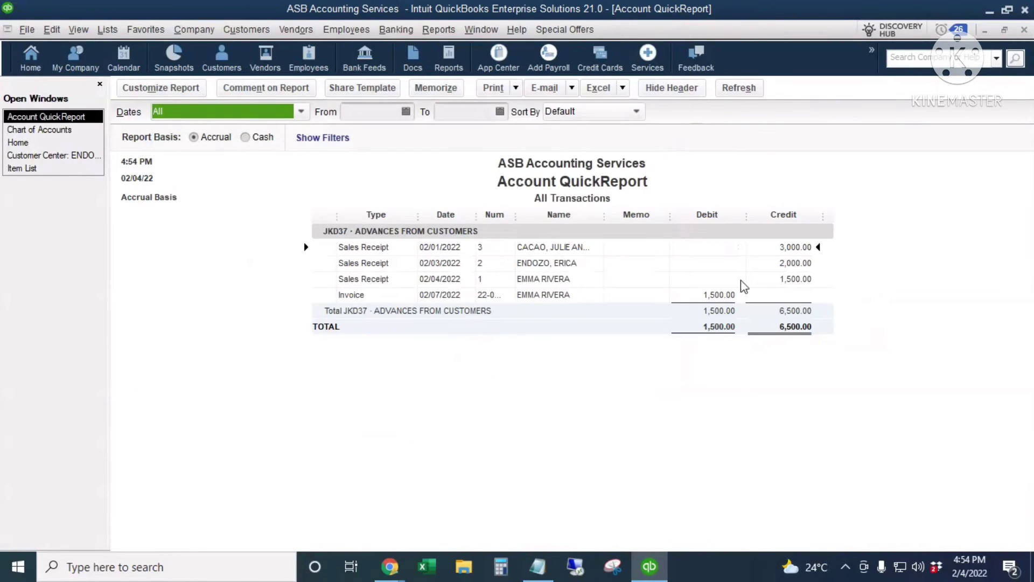
Retitle the report 'ADVANCES FROM CUSTOMERRS' and widen the Name, Memo and Num columns.
drag(671, 215, 699, 215)
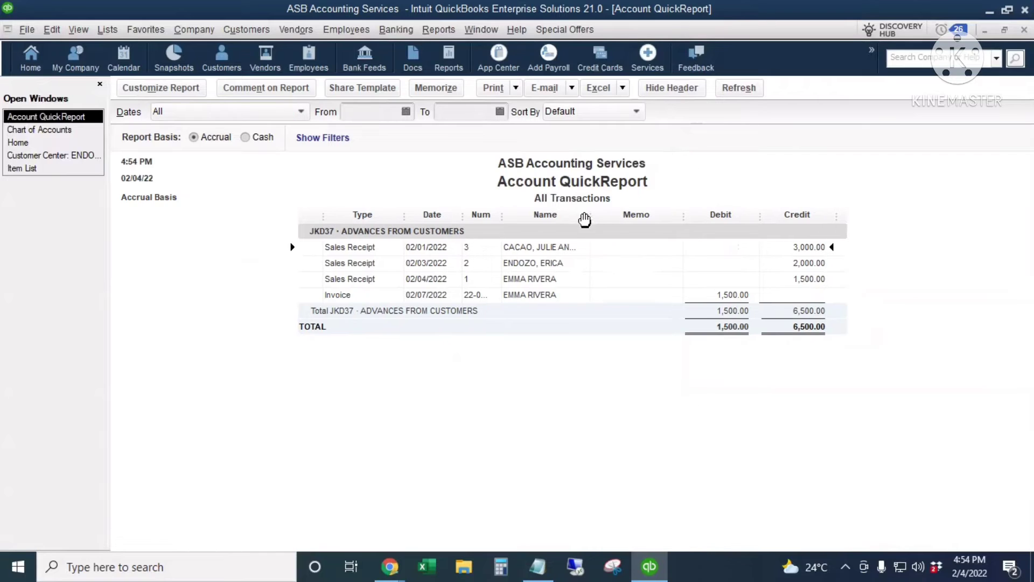
drag(590, 215, 620, 217)
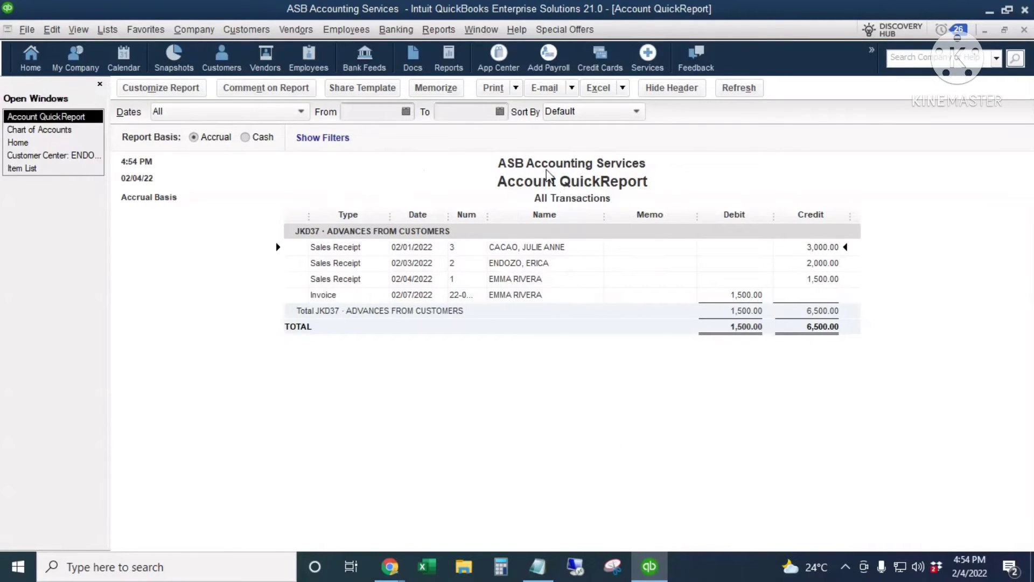
click(164, 89)
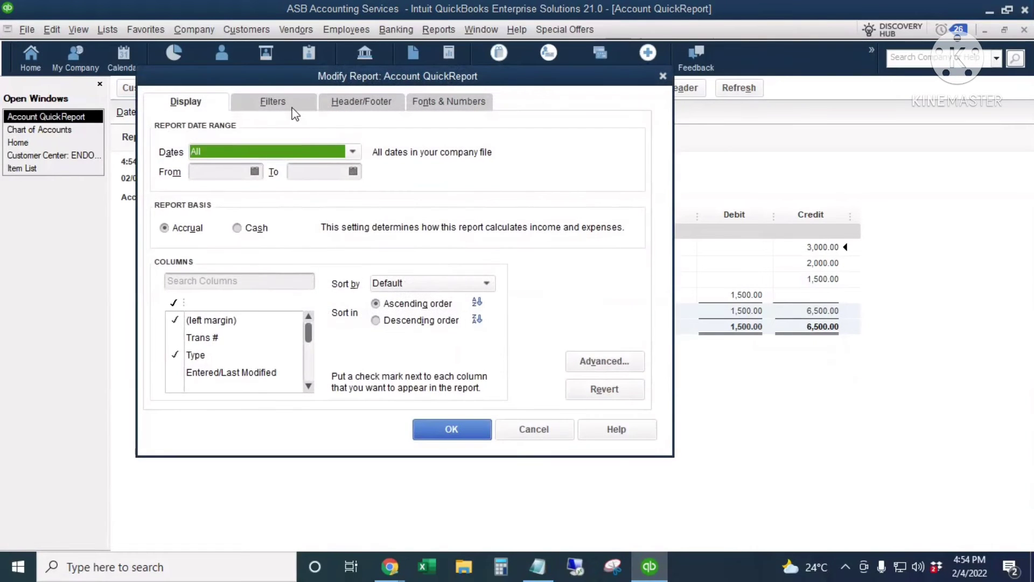
click(273, 101)
click(360, 101)
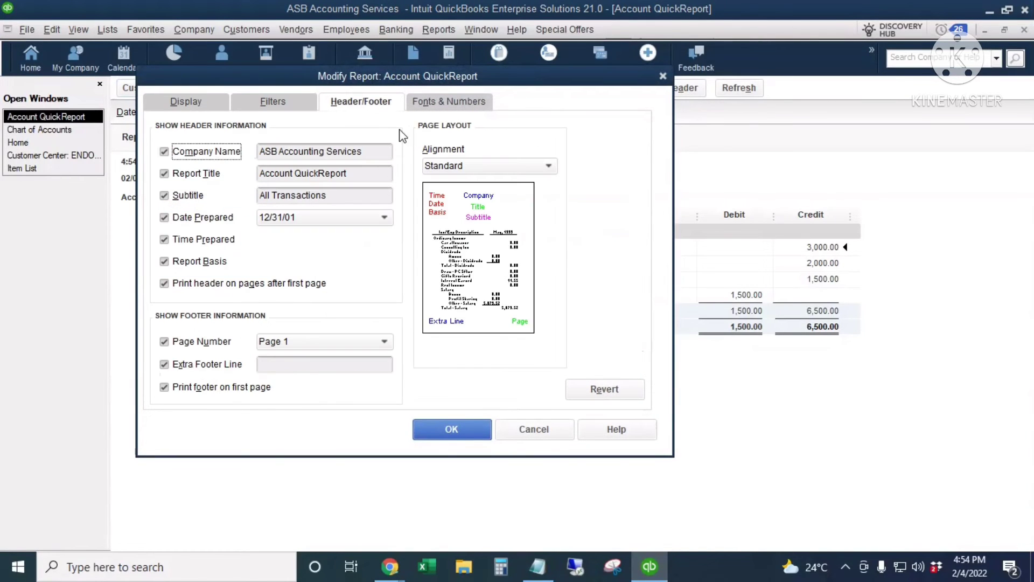
click(358, 173)
text(ADVANCES FROM CUSTOMERRS)
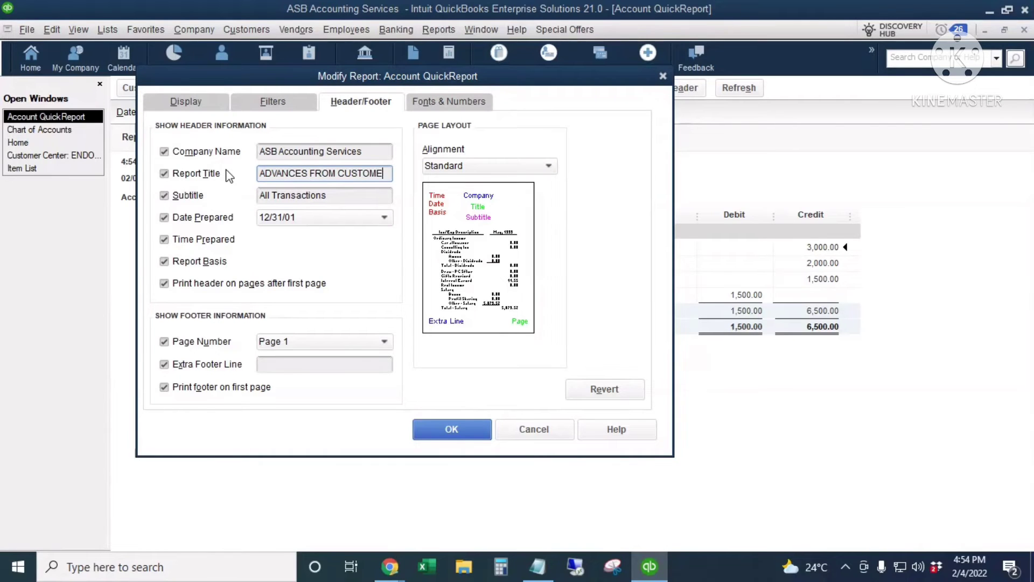
click(450, 431)
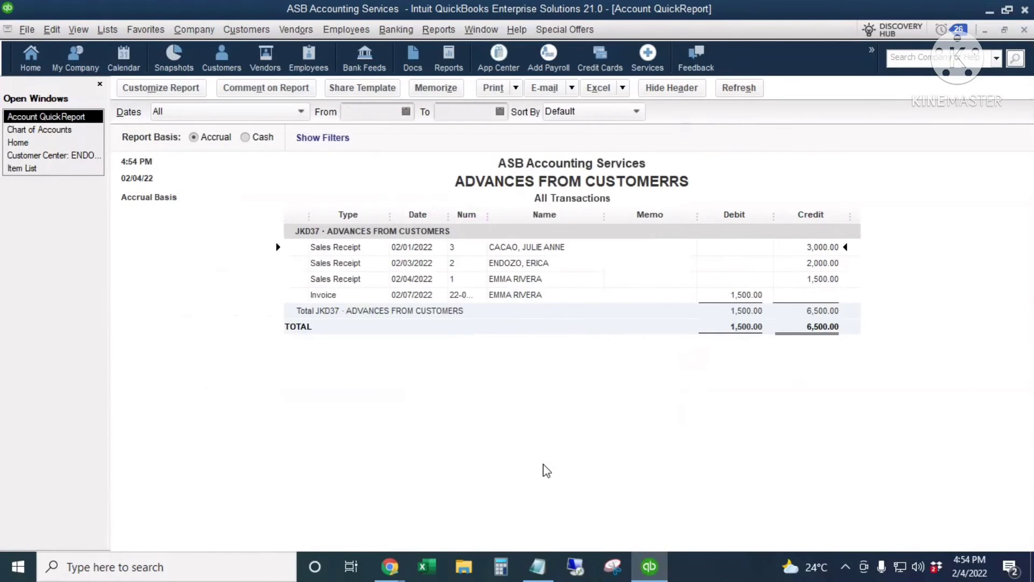
drag(488, 214, 506, 216)
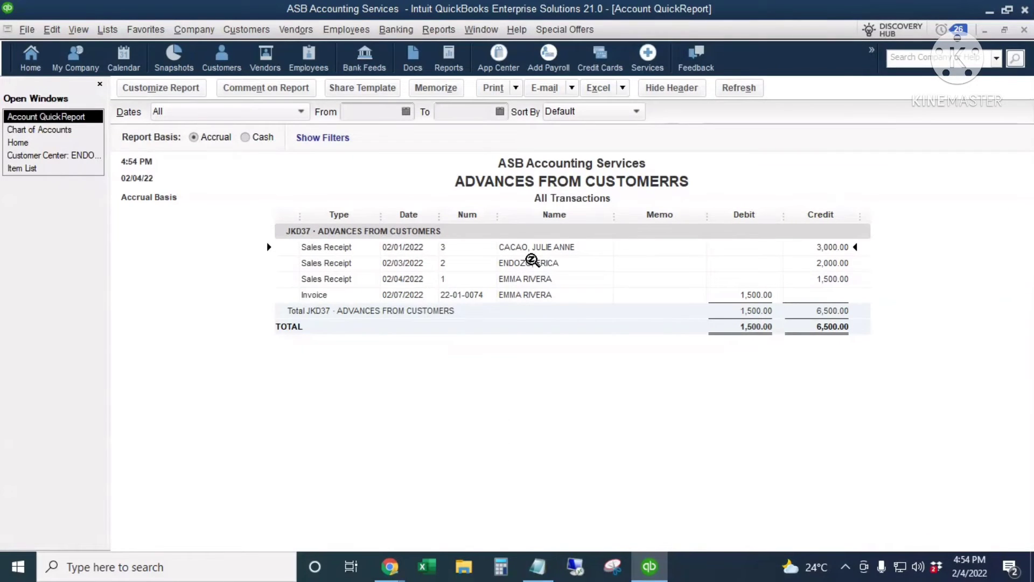
Memorize the report in the ACCOUNTS RECEIVABLE group, then close the report window.
click(436, 87)
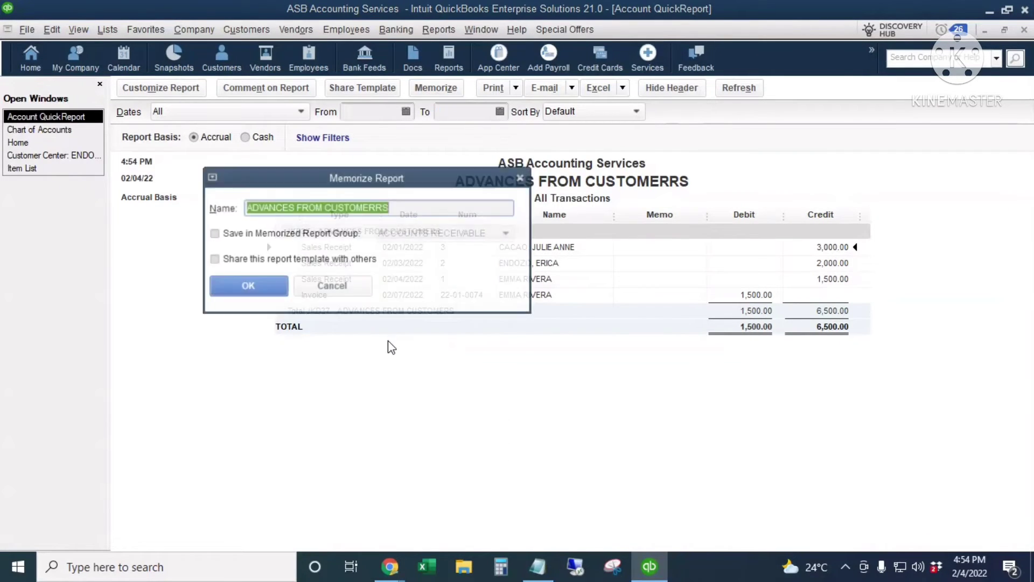
click(315, 236)
click(450, 234)
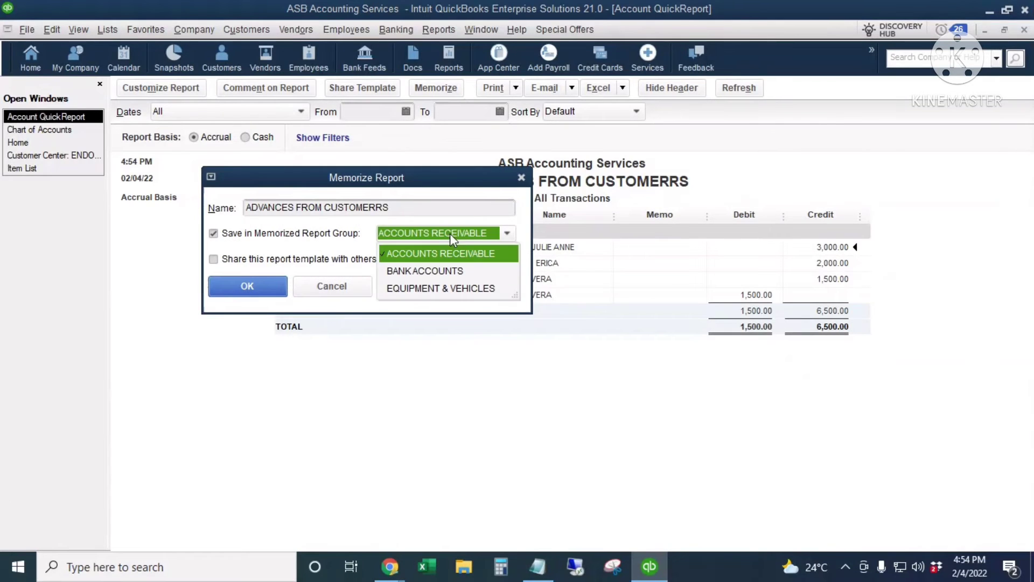
click(478, 256)
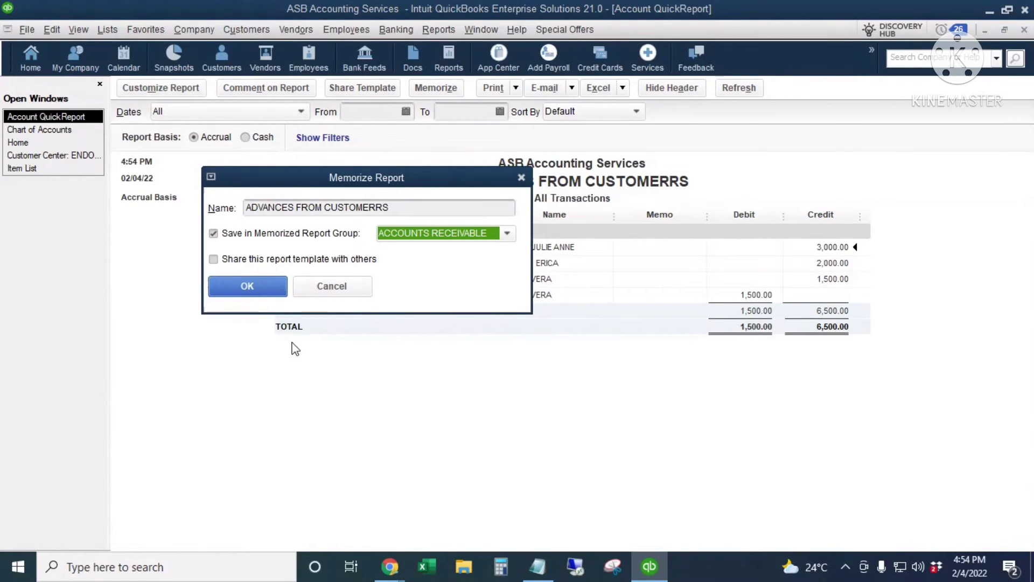
click(247, 286)
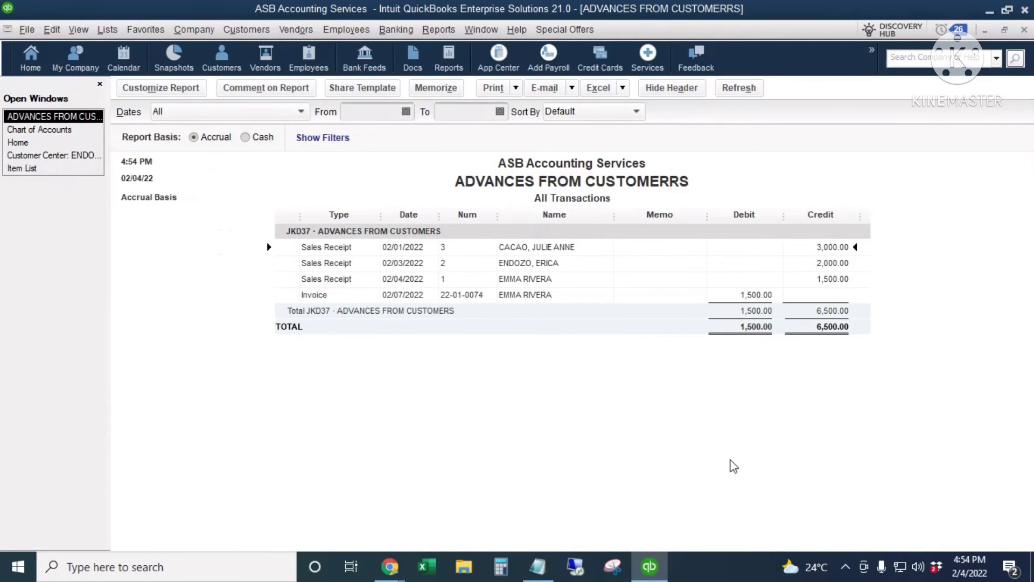
key(Escape)
key(Escape)
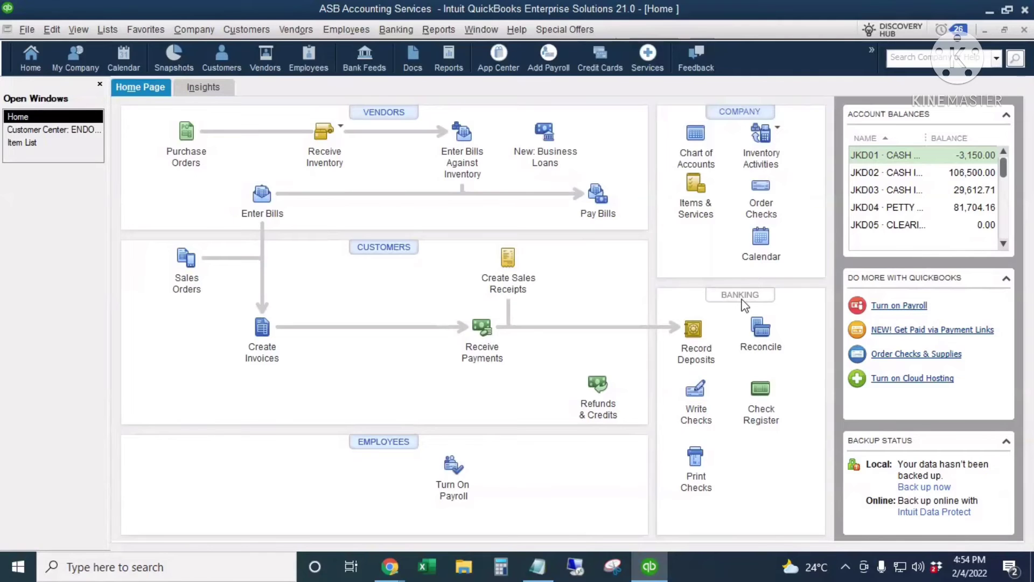
Reopen ADVANCES FROM CUSTOMERRS via Reports > Memorized Reports > ACCOUNTS RECEIVABLE.
click(438, 30)
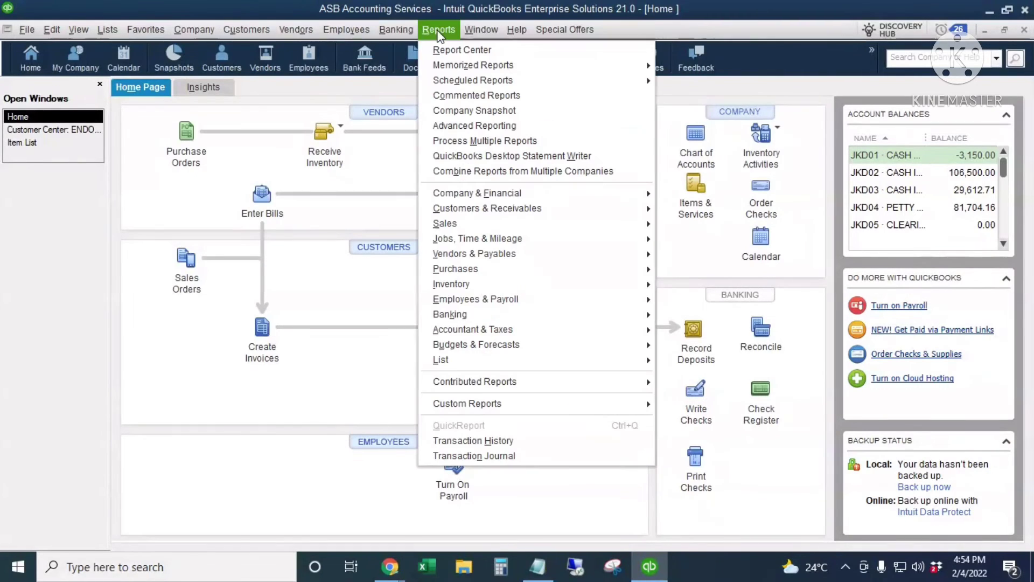
mouse_move(544, 65)
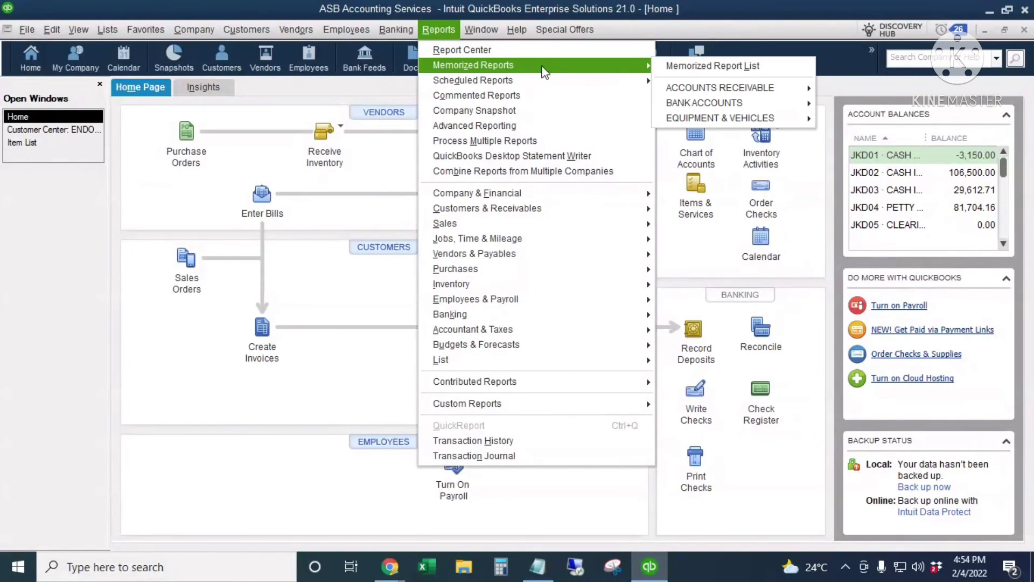
mouse_move(808, 87)
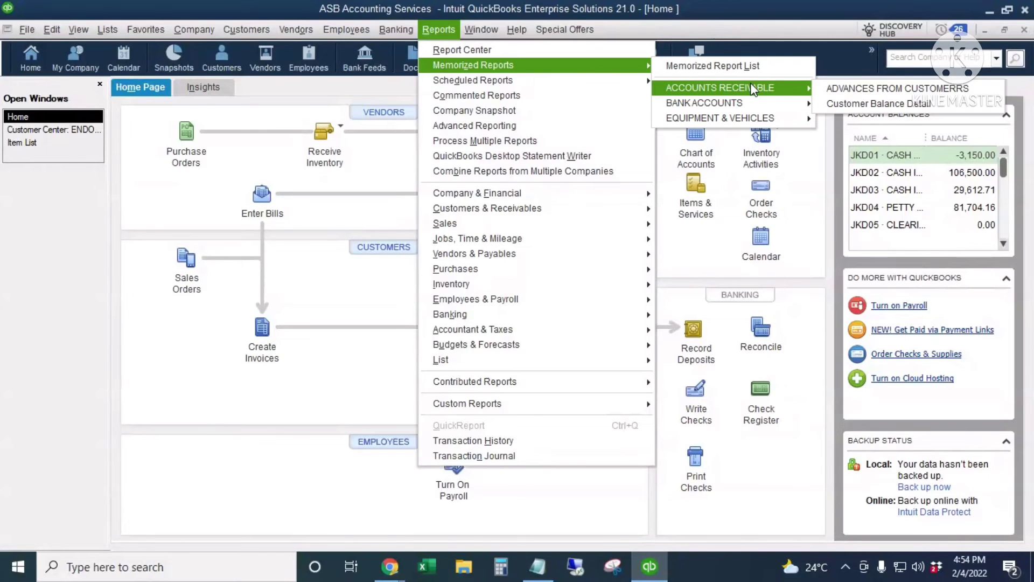
click(855, 90)
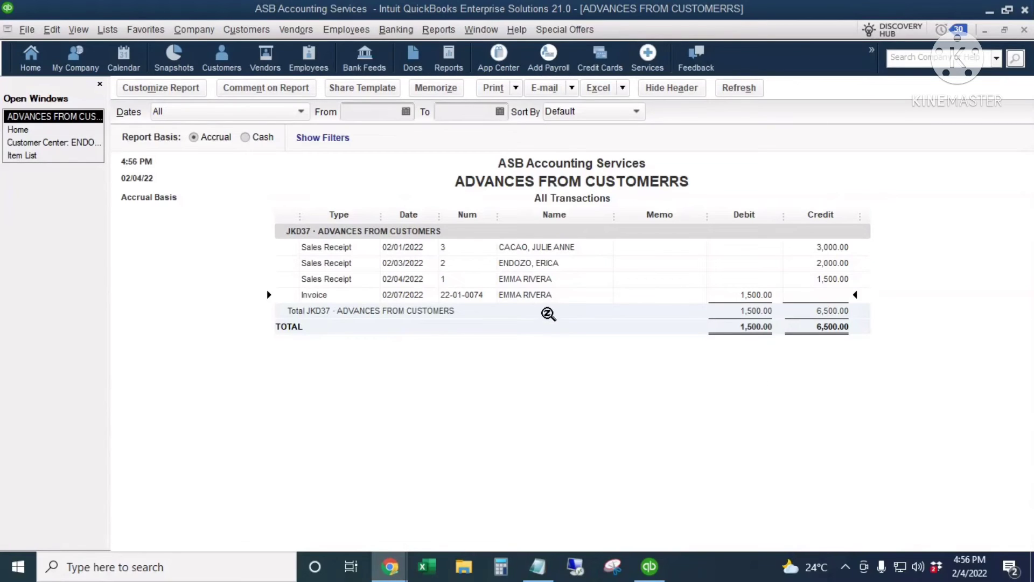
Set the memo of sales receipt 1 (1,500.00) to APPLIED and save despite the missing-class warning.
click(566, 280)
double_click(652, 279)
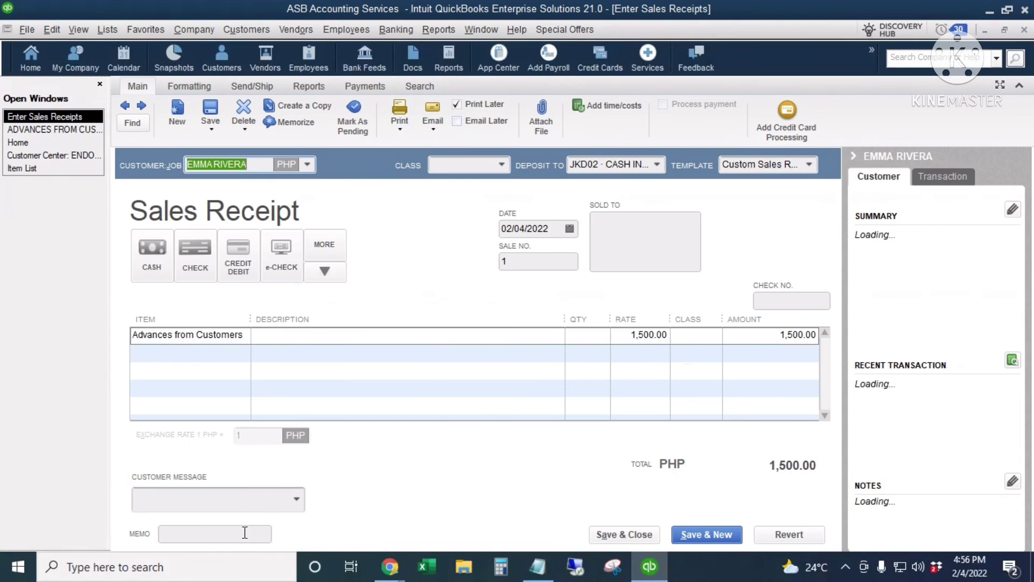
click(248, 533)
text(APPLIED)
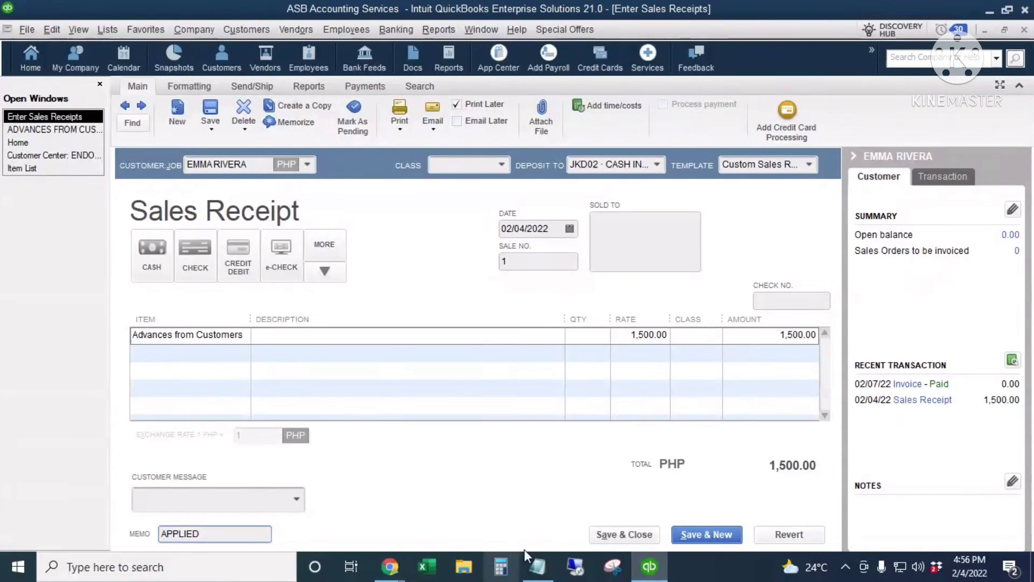
click(606, 534)
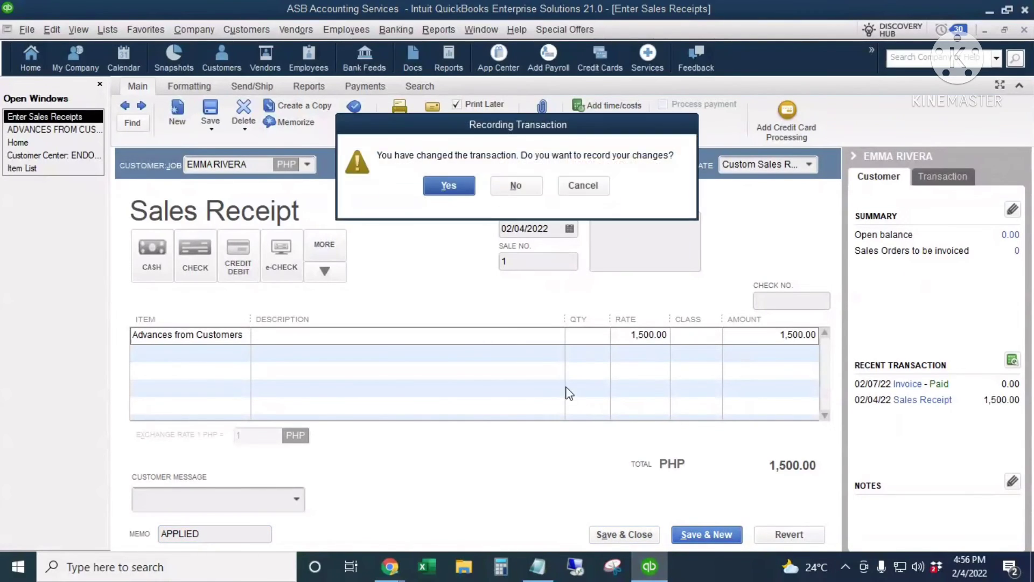
click(452, 186)
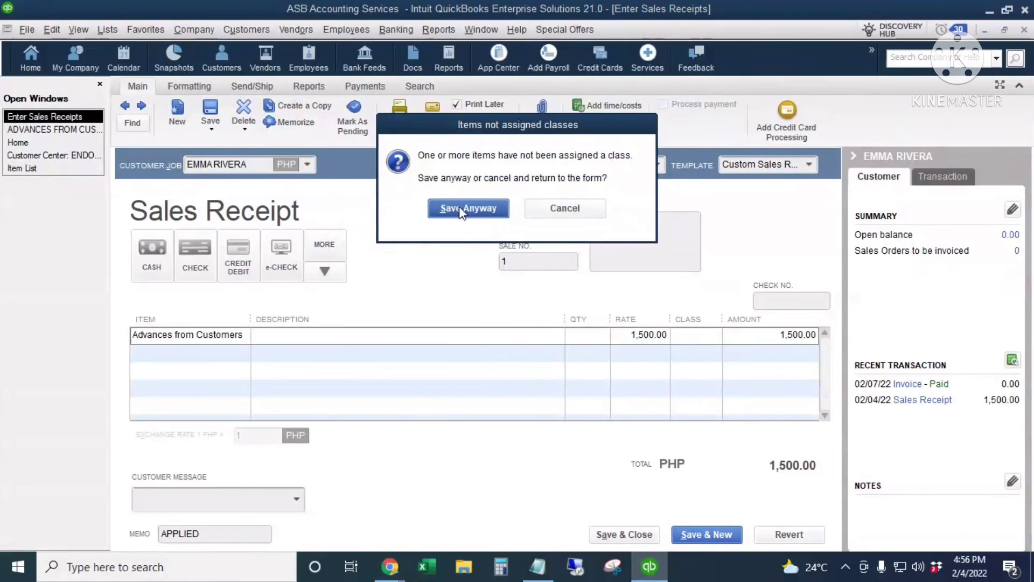
click(472, 207)
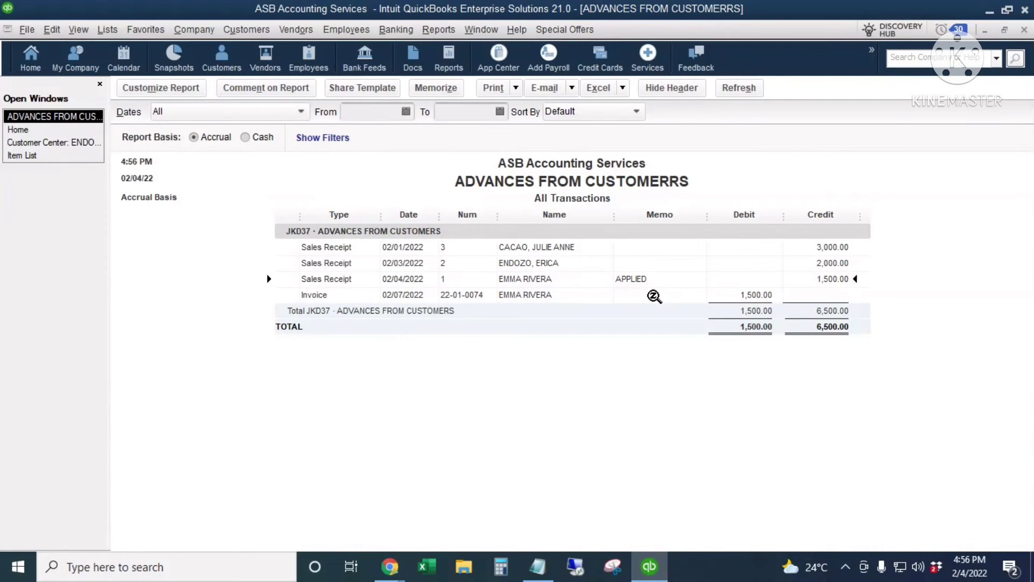
Enter memo 'SR # 1' on invoice 22-01-0074 and save despite the unassigned-class warning.
double_click(654, 296)
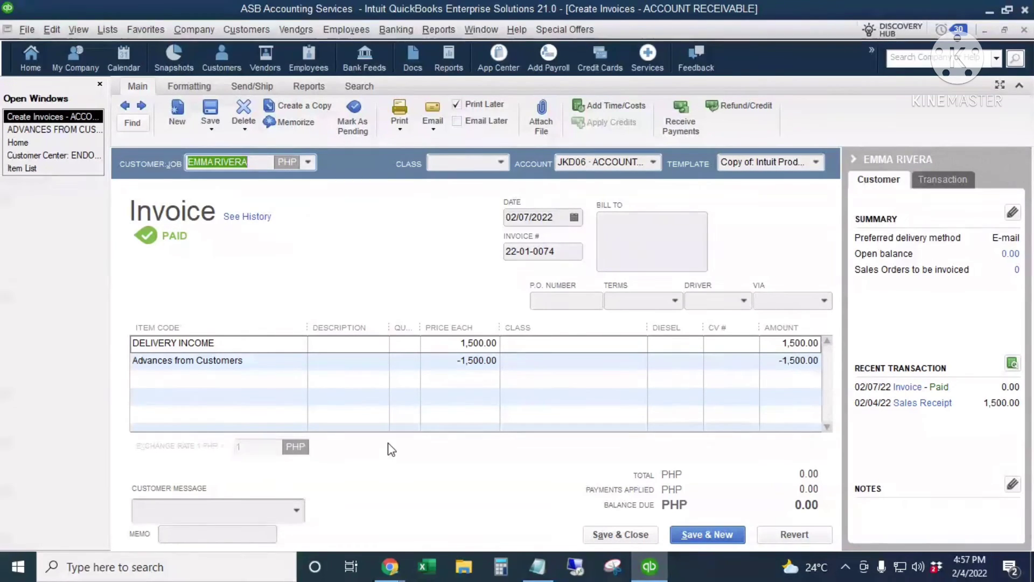
click(227, 533)
text(SR # 1)
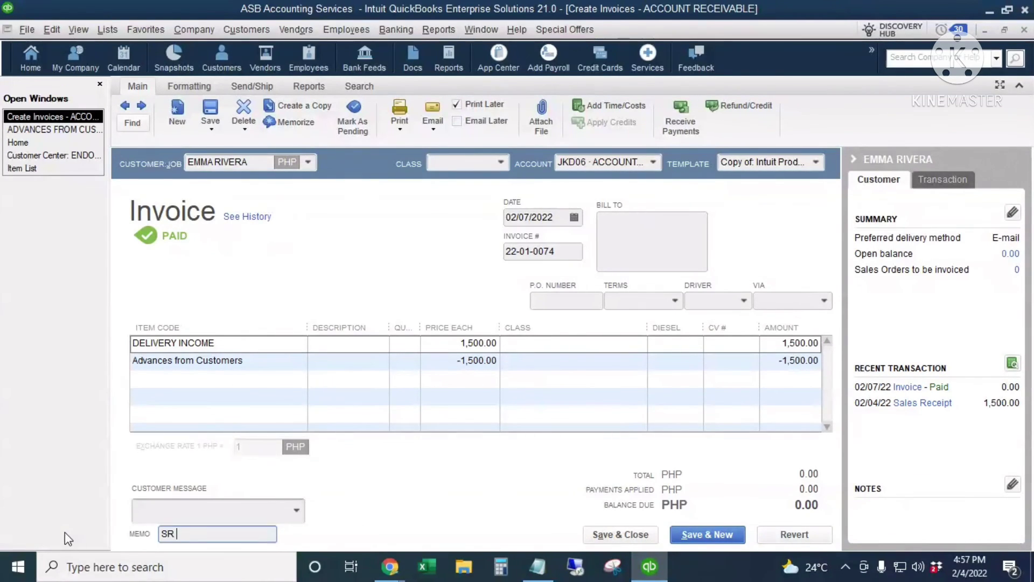
click(630, 537)
click(455, 186)
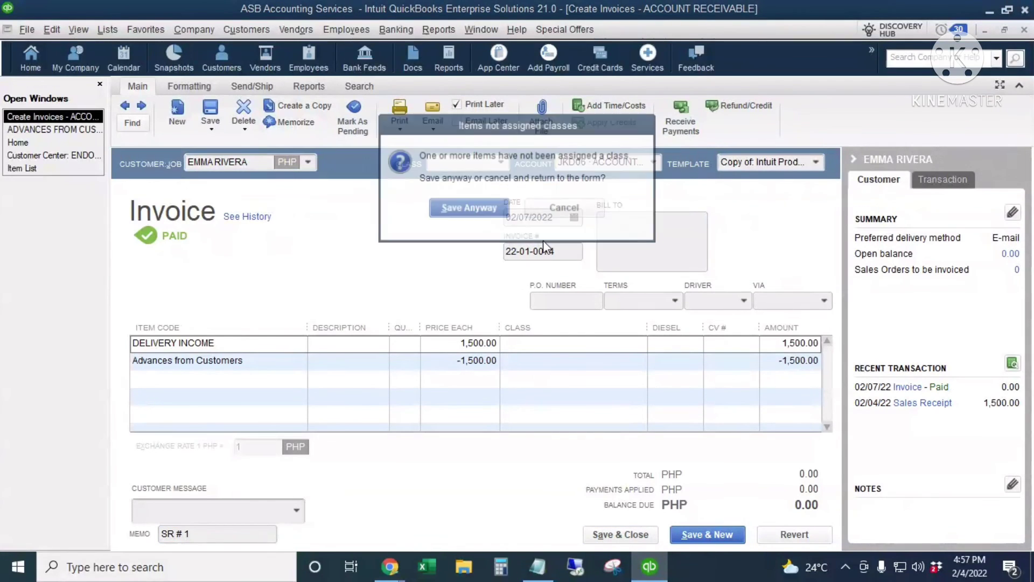
click(466, 208)
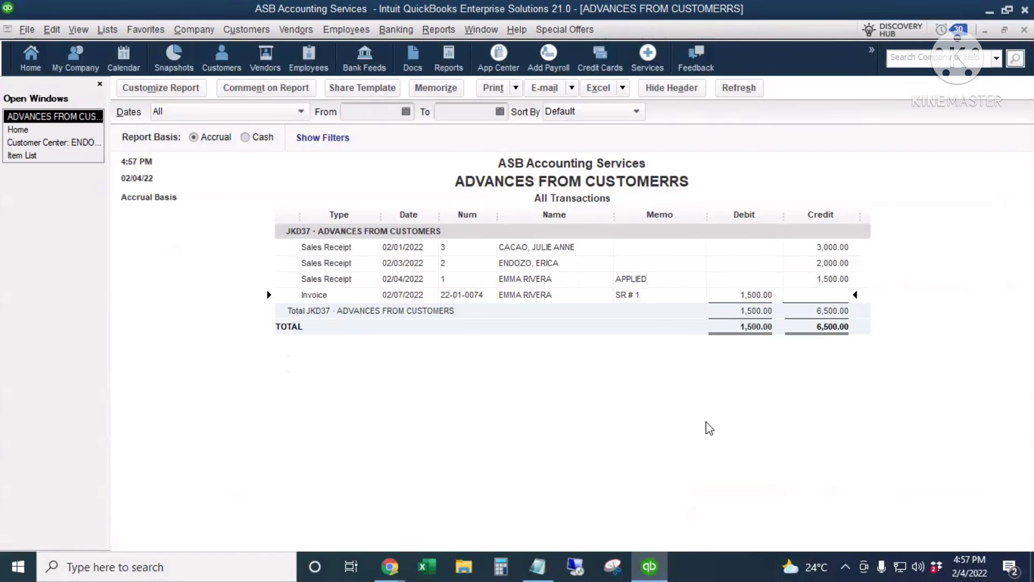